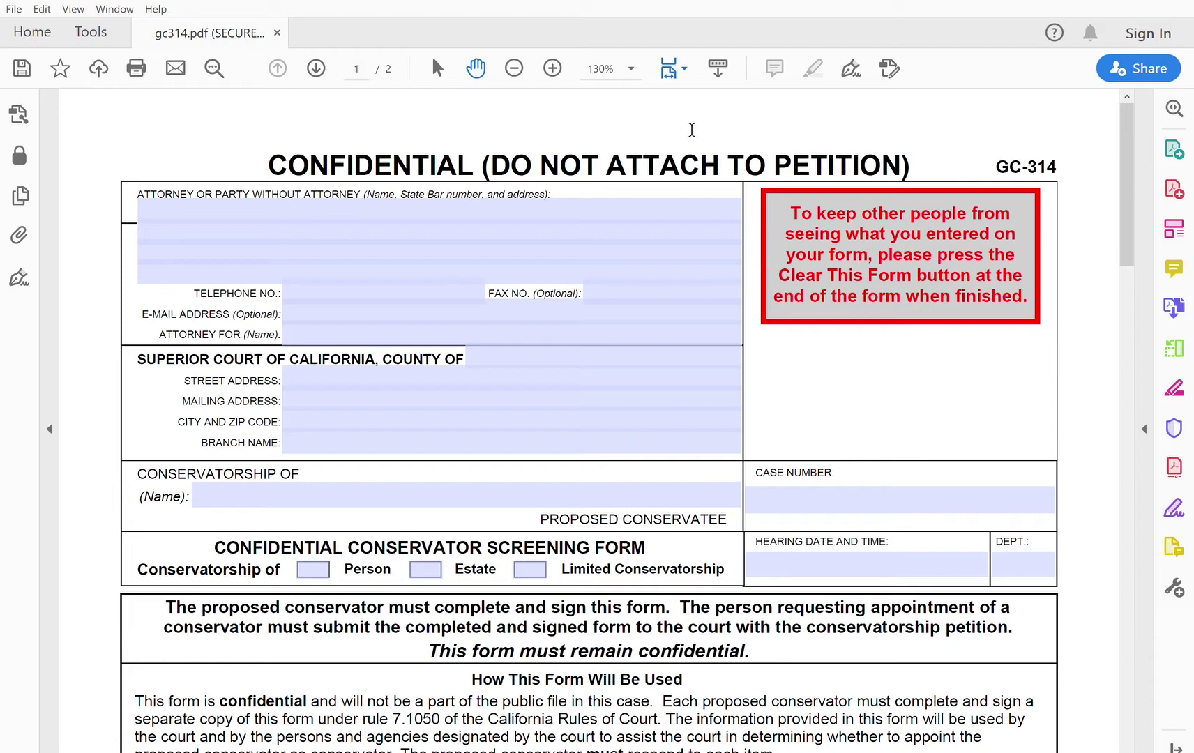
Step: Enter the party's name and the street and city address lines, correcting 'ST' to 'St.'
click(448, 208)
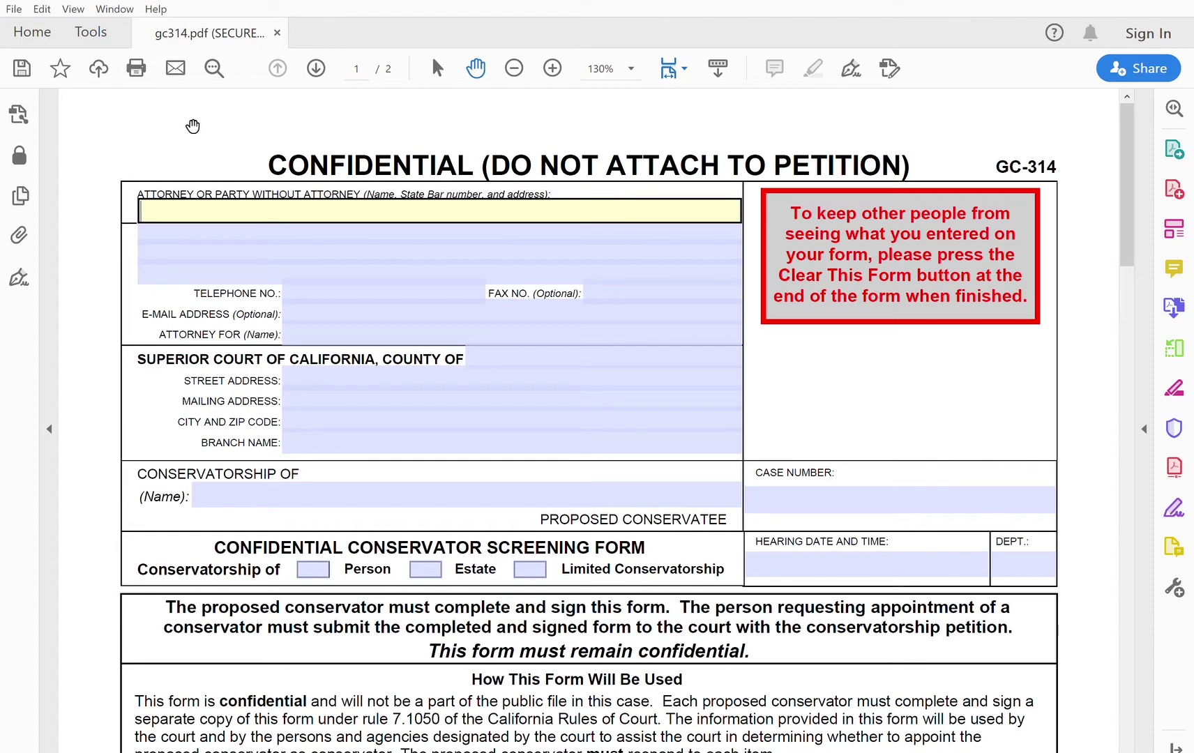
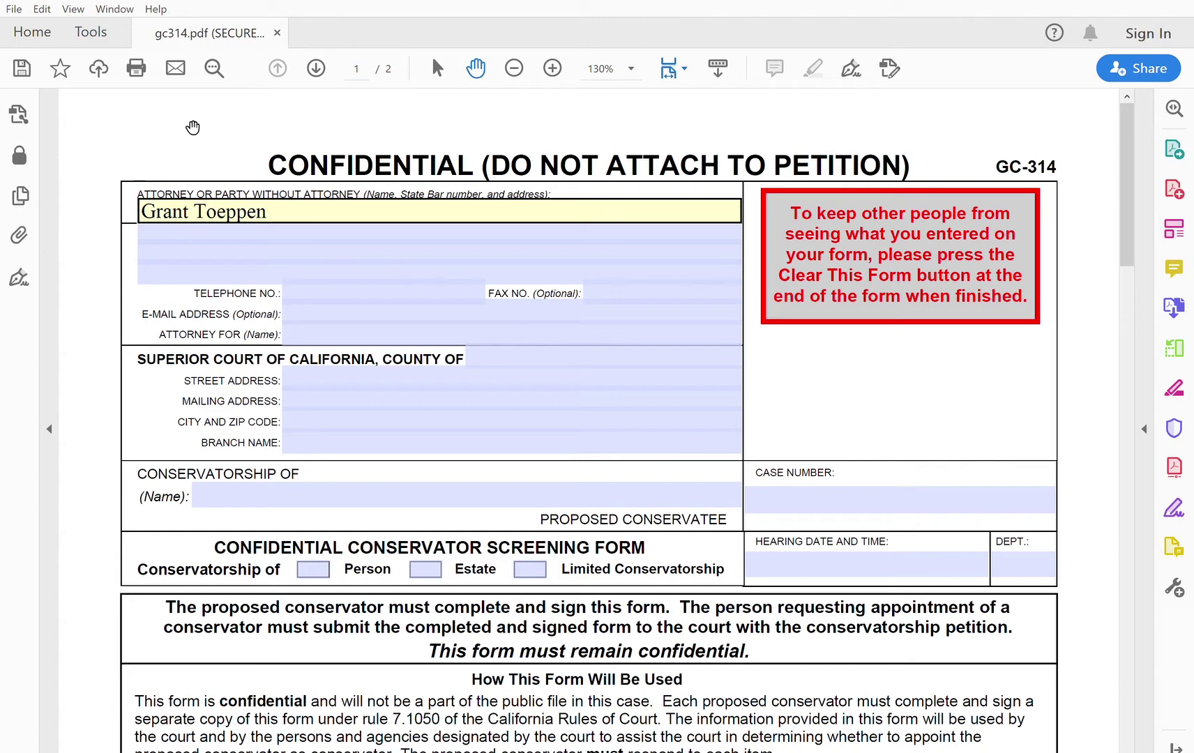
key(Tab)
key(Tab)
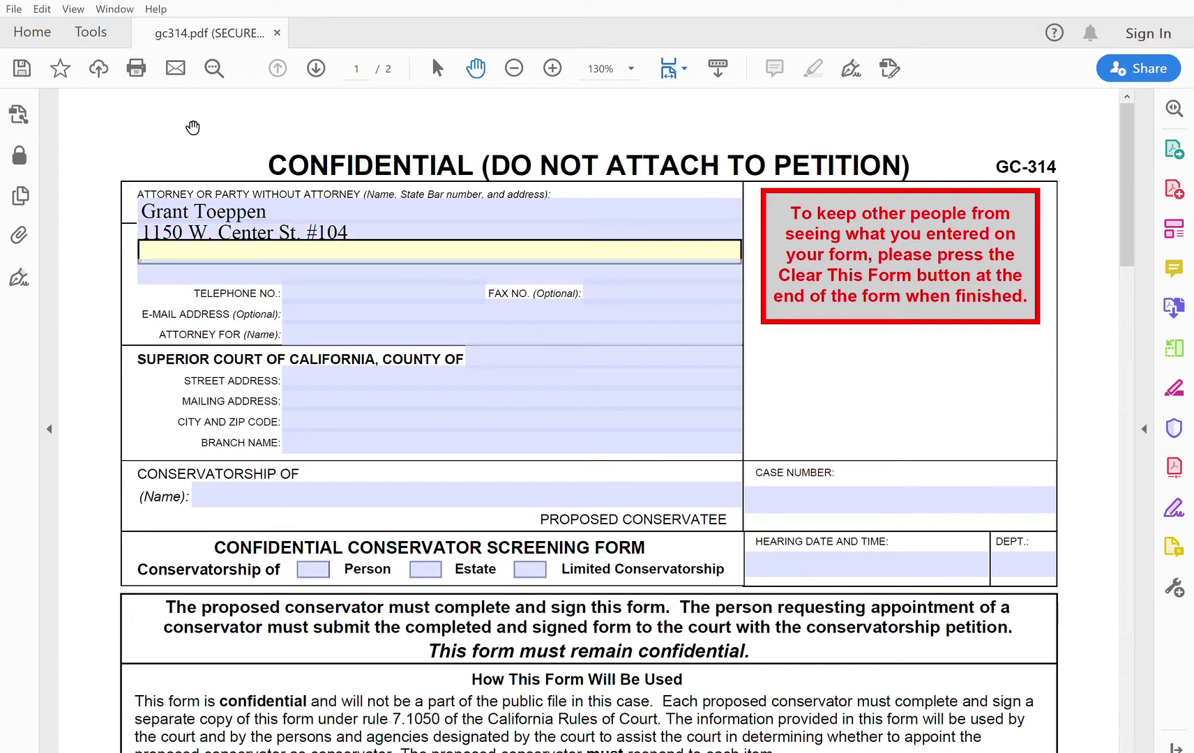
text(Manteca C)
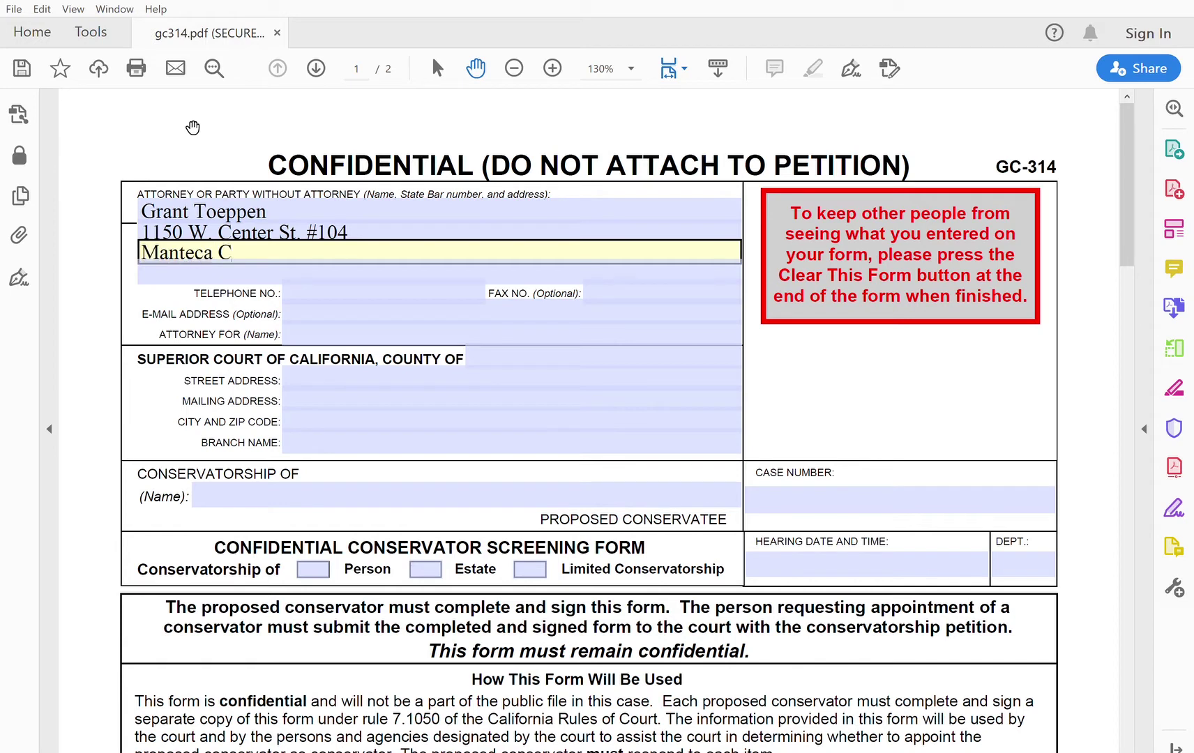
text(A 95337)
Step: Fill in the party's telephone number and set Attorney For to 'In Pro Per'
click(366, 286)
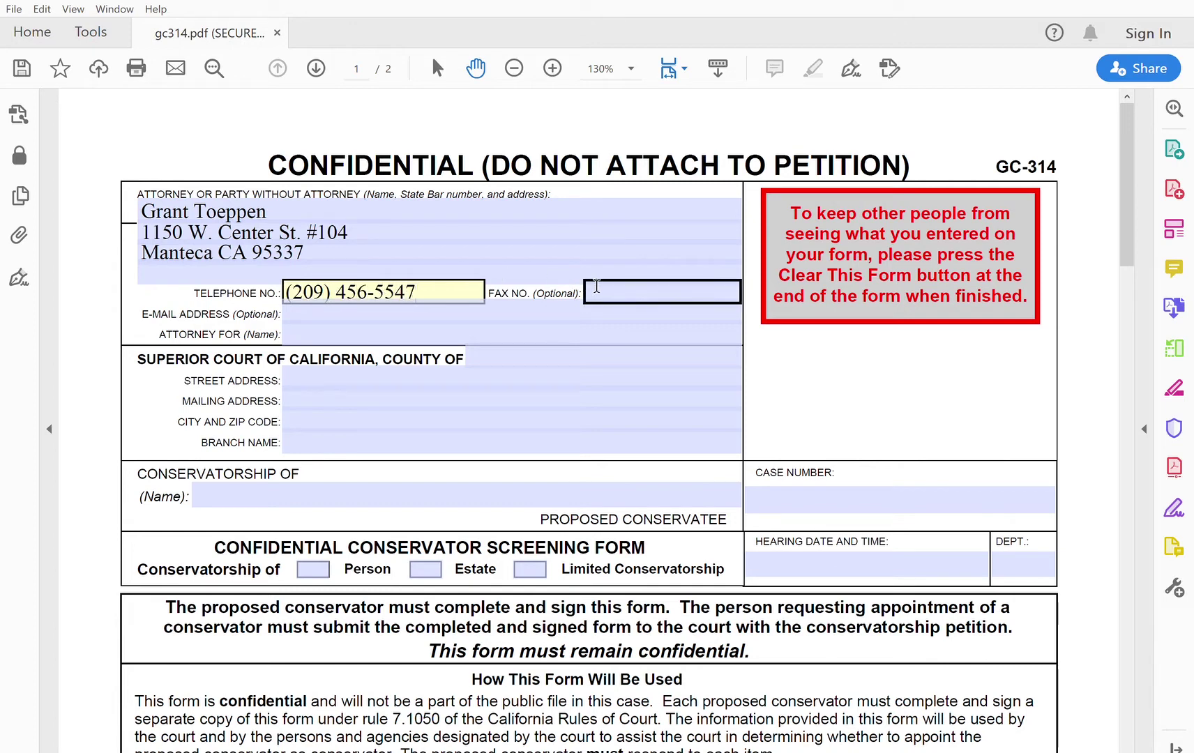
click(434, 322)
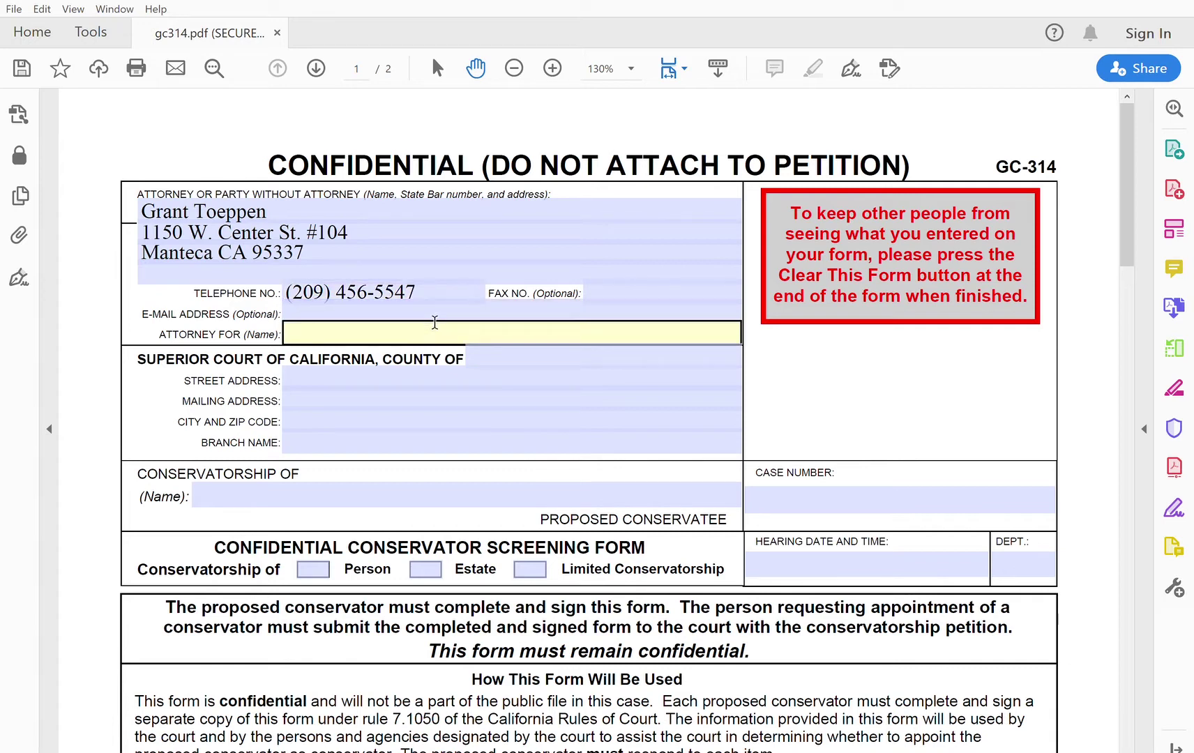
text(In Pro Per)
Step: Enter San Joaquin county, the court's address and city/zip, Main Courthouse branch, and the conservatee's name
click(531, 344)
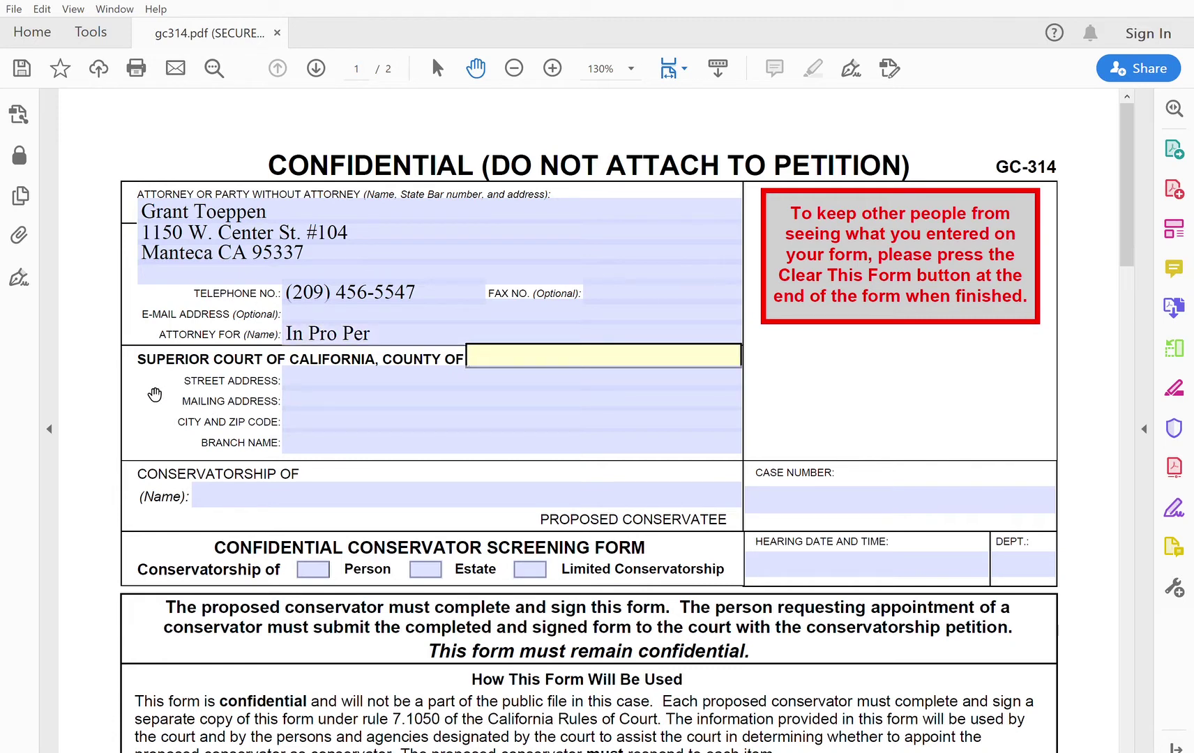
text(San Joaquin)
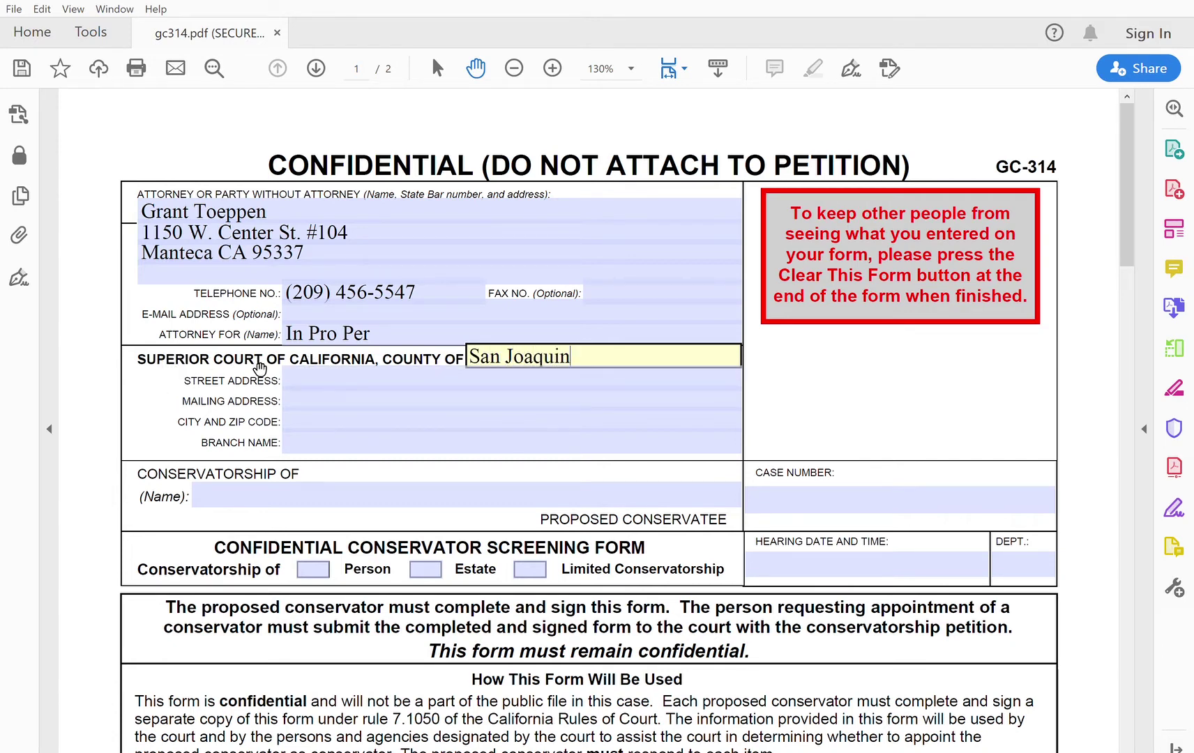
click(299, 376)
text(180 E. W)
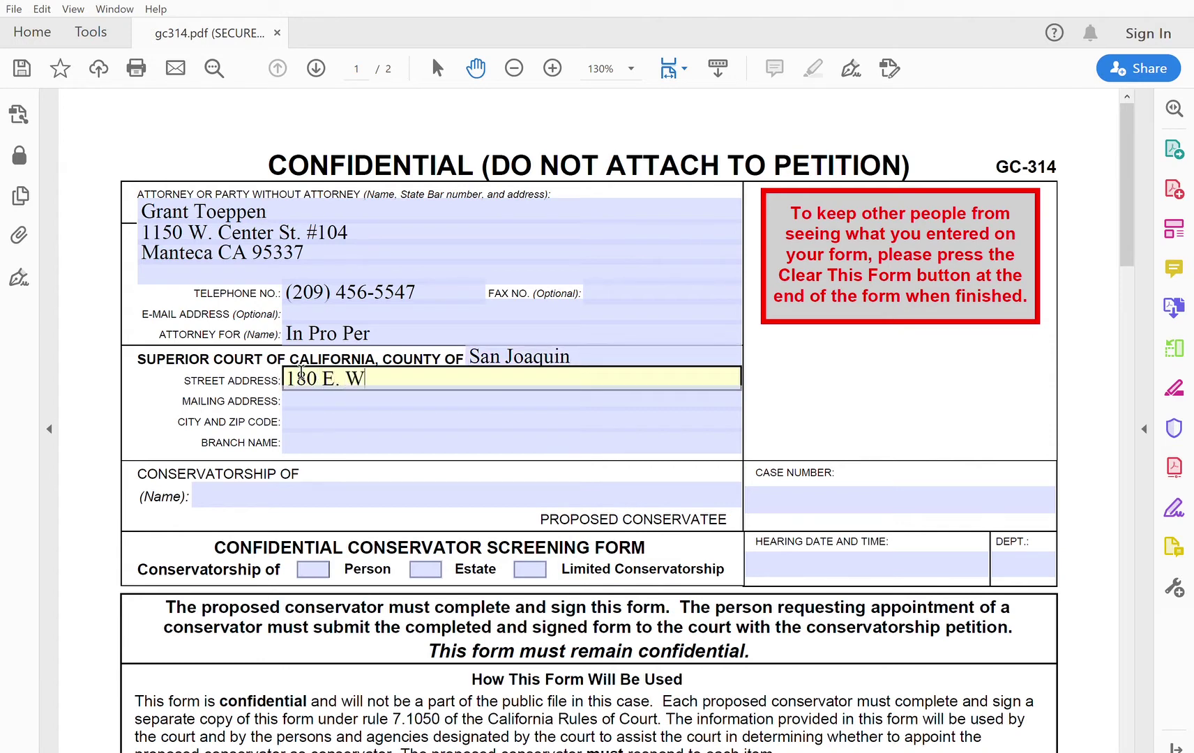
text(eber Ave.)
key(Tab)
key(Tab)
text(Sto)
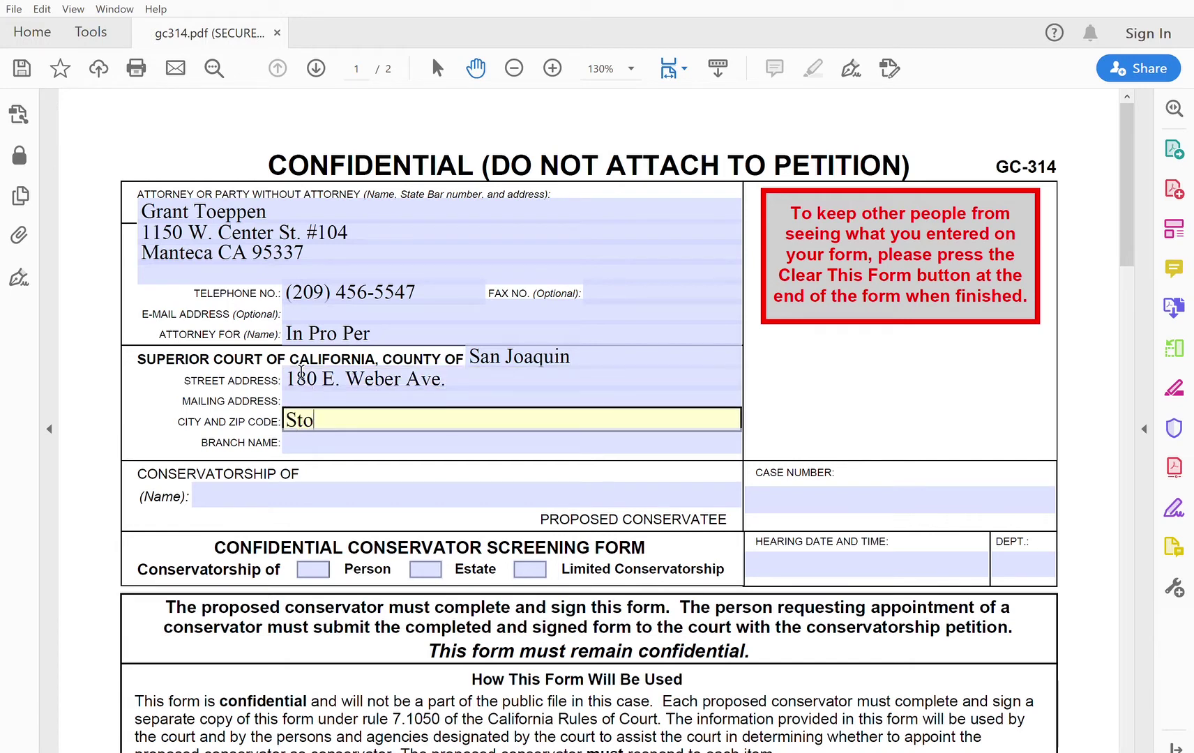
text(ckton 95202)
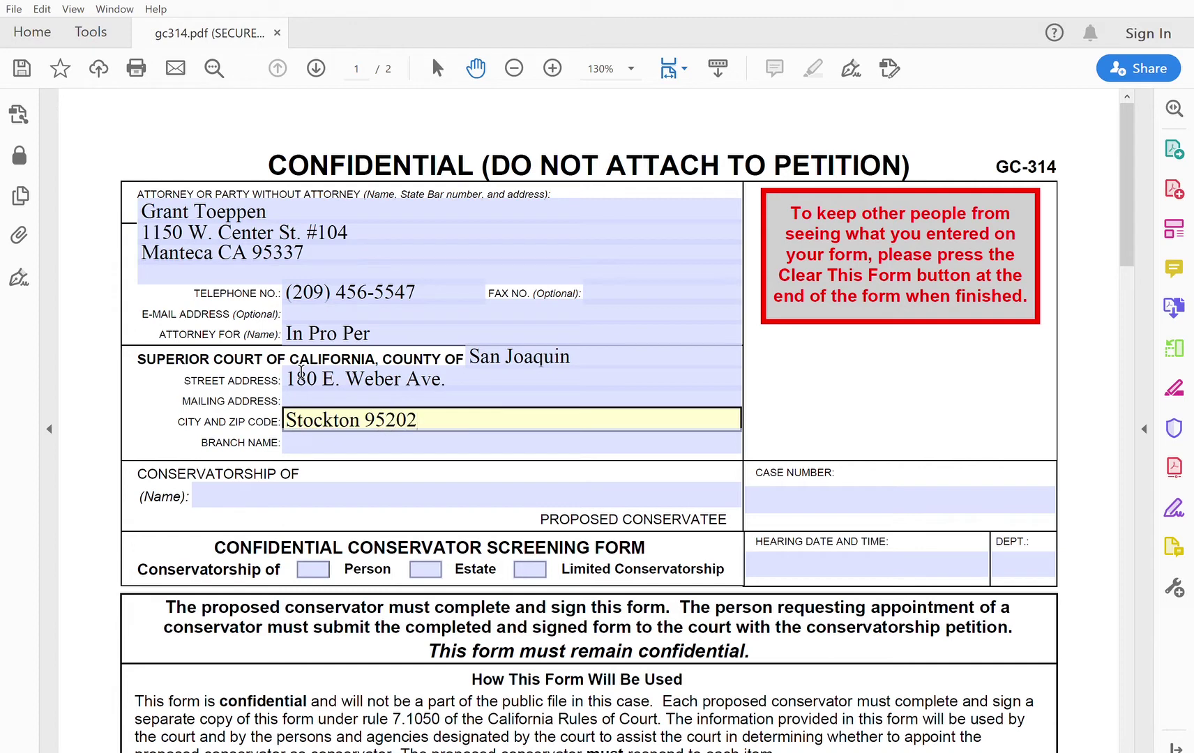
key(Tab)
text(Main Courthouse)
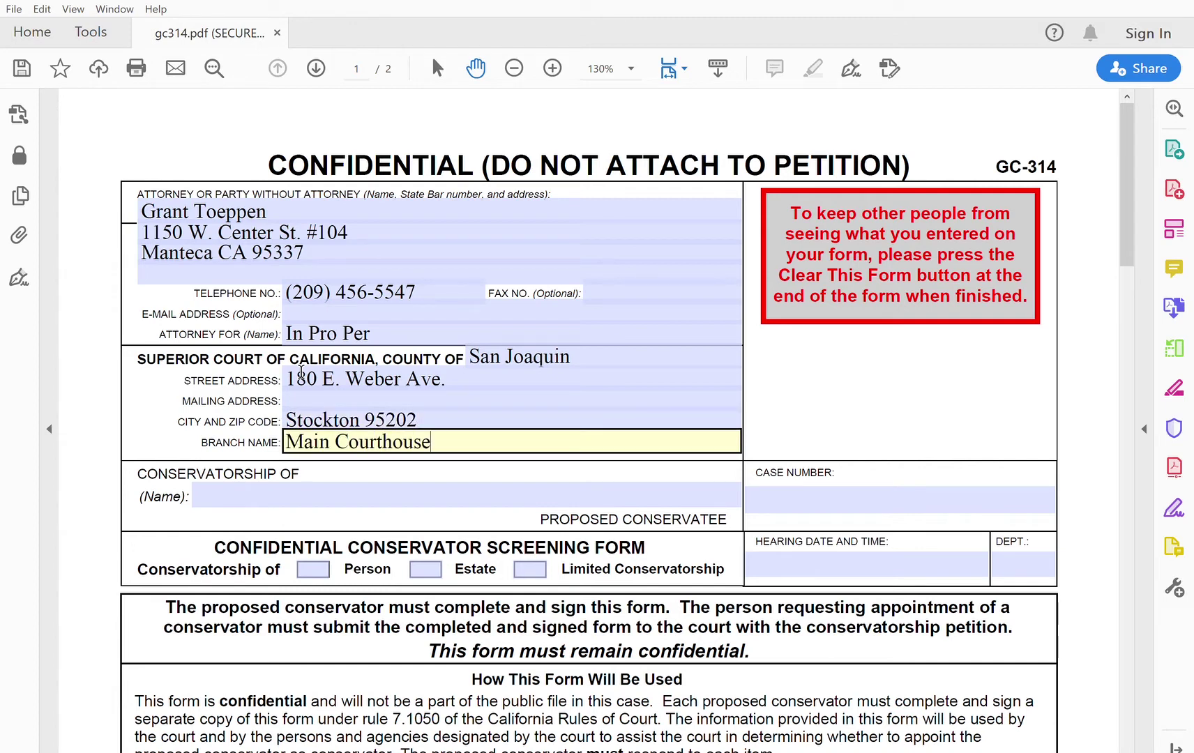
key(Tab)
text(John Smith)
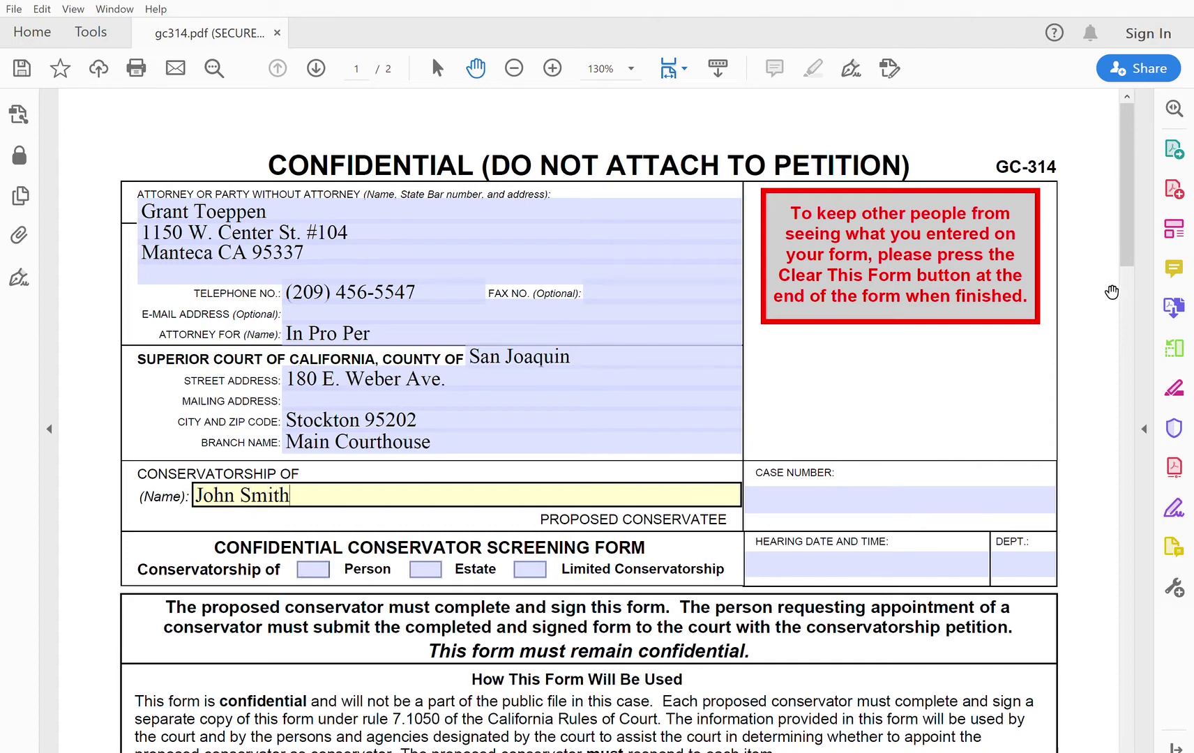
Step: Check the Person and Limited Conservatorship boxes in the caption, leaving Estate unchecked
drag(1126, 234, 1125, 254)
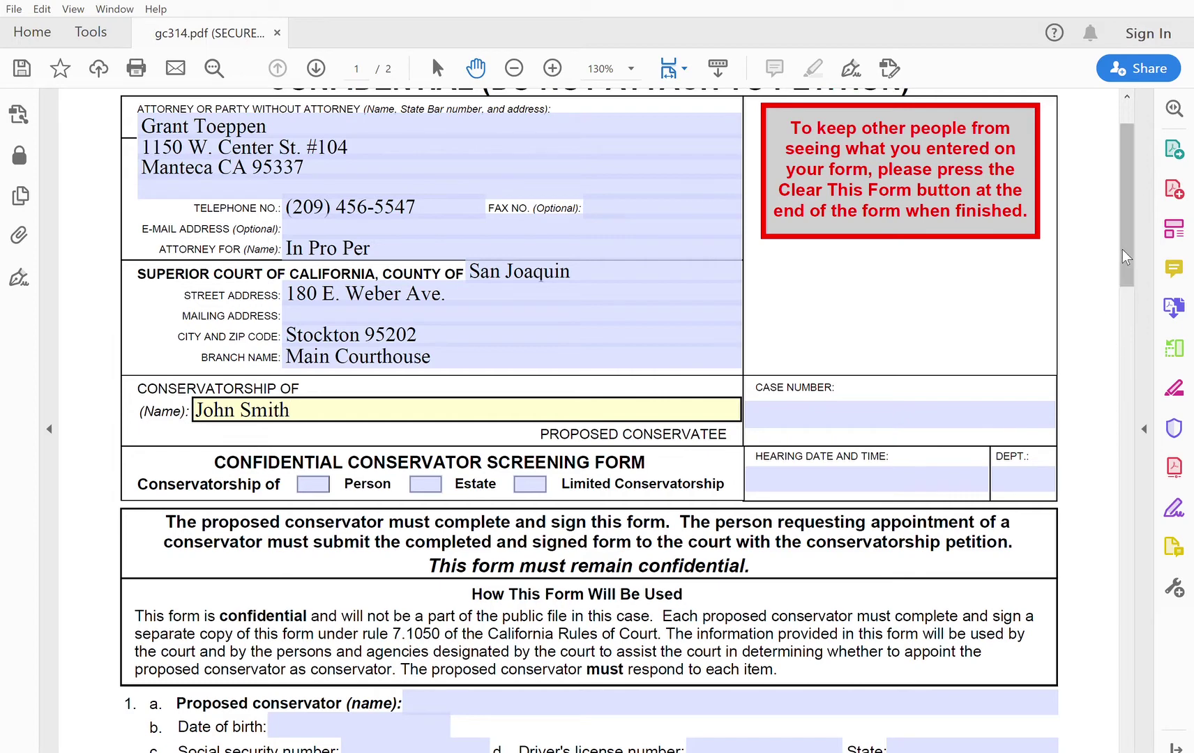
drag(1123, 249, 1122, 263)
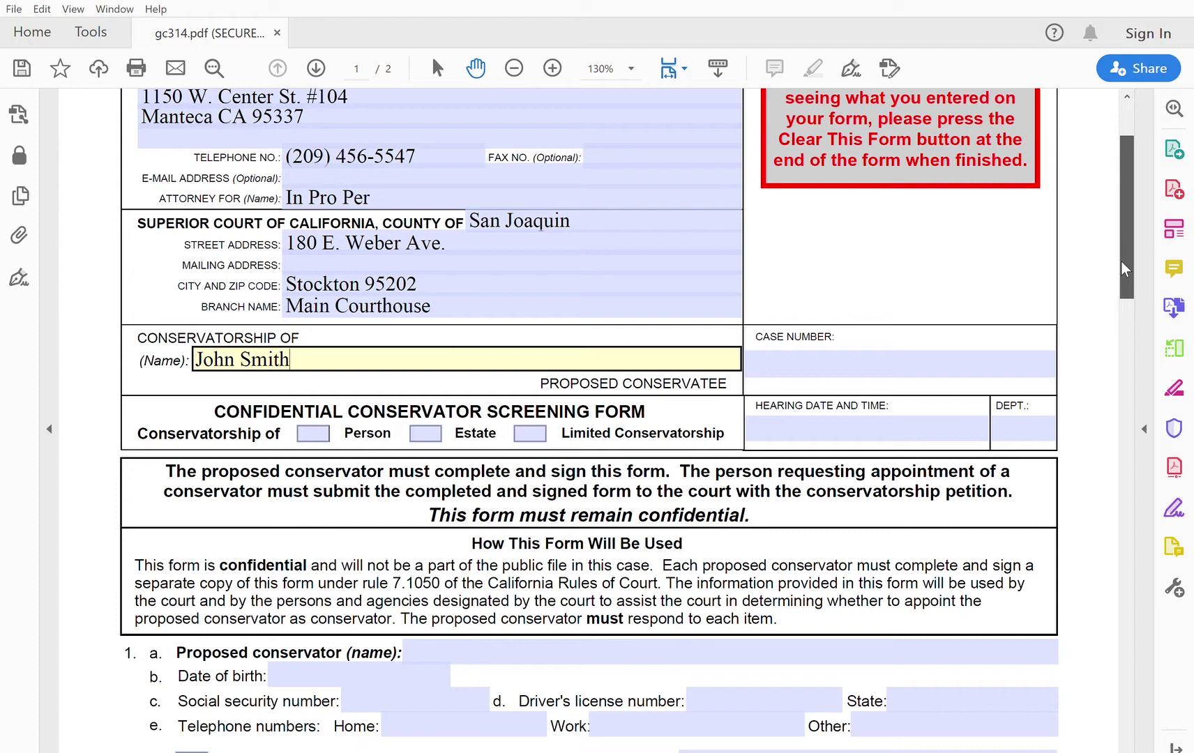
click(324, 428)
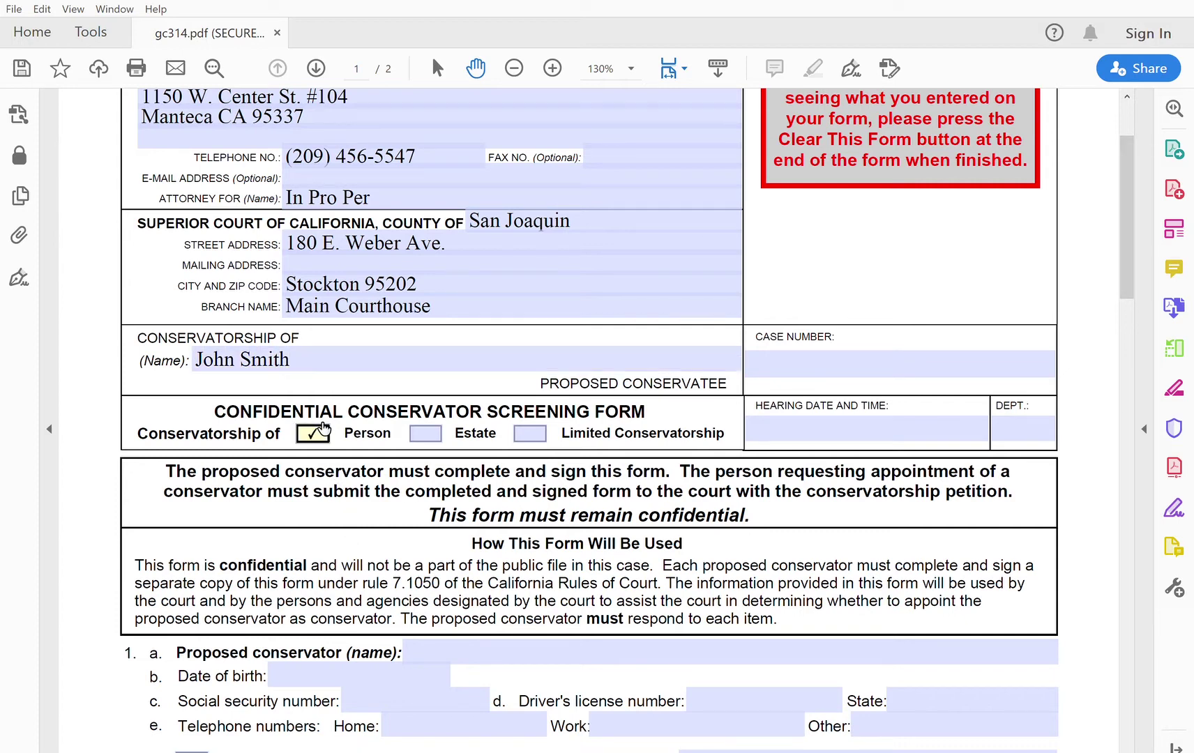
click(535, 429)
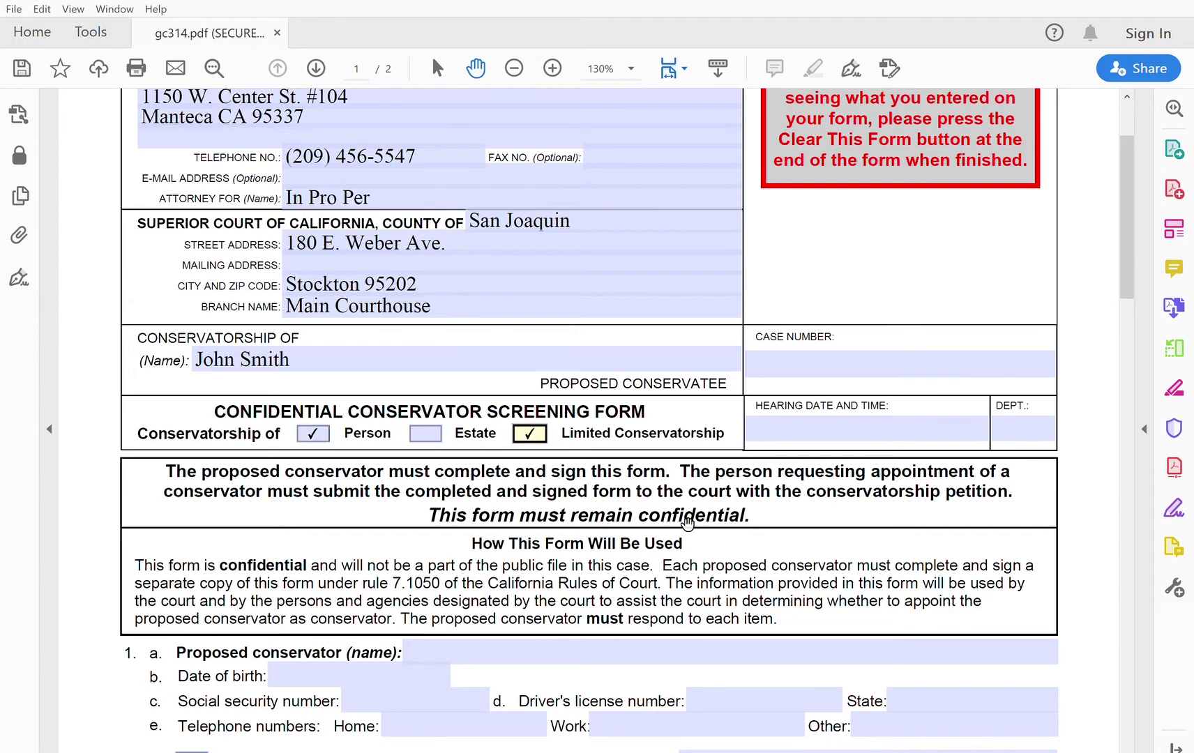
drag(1131, 273, 1130, 305)
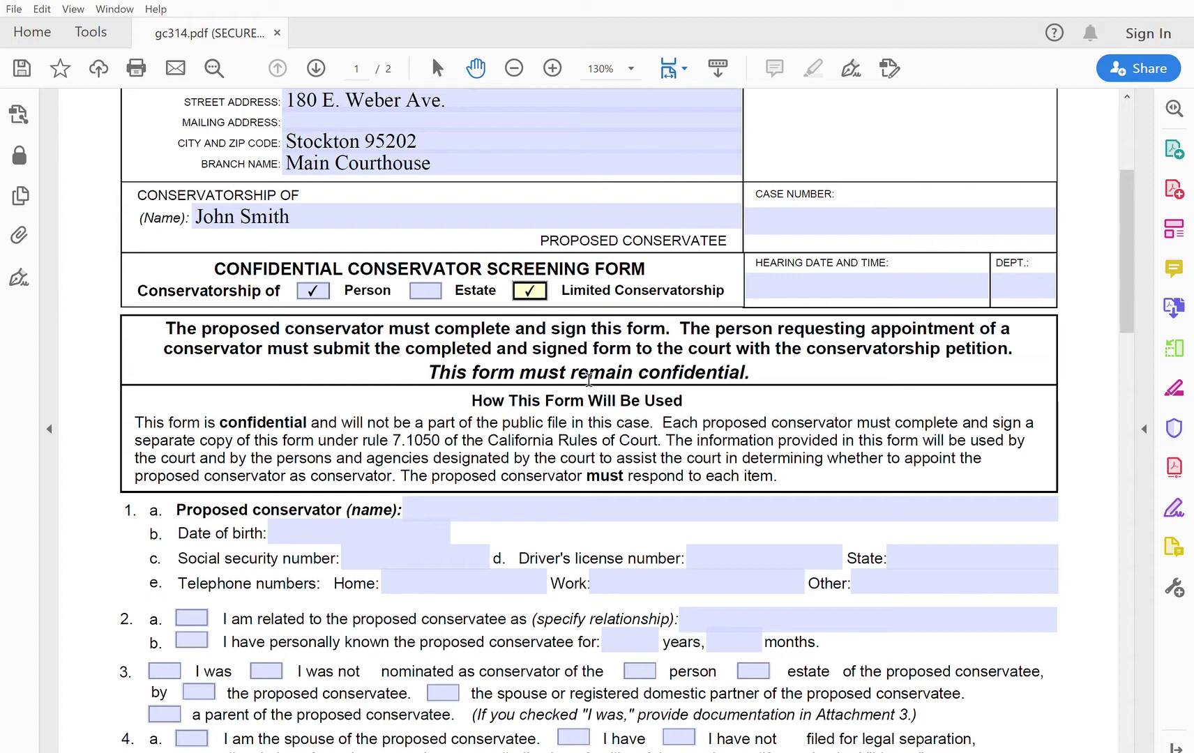
Step: Enter the proposed conservator's full name, date of birth and social security number in item 1
click(492, 501)
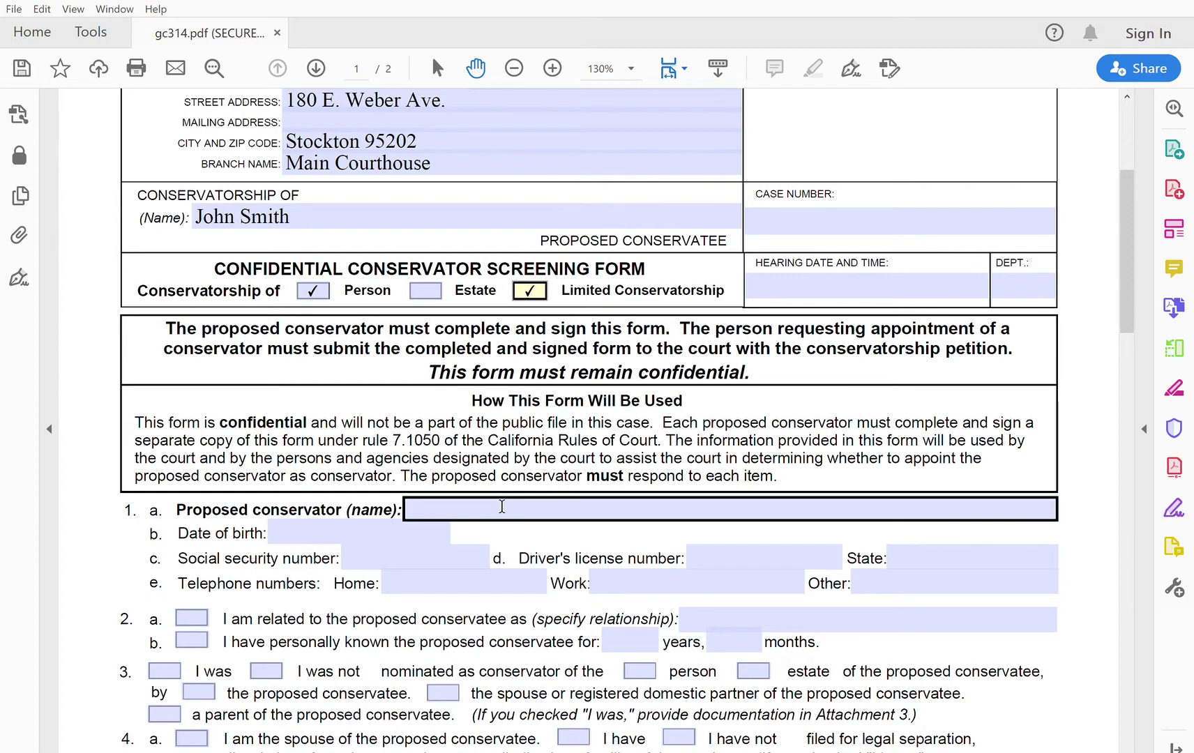
click(502, 506)
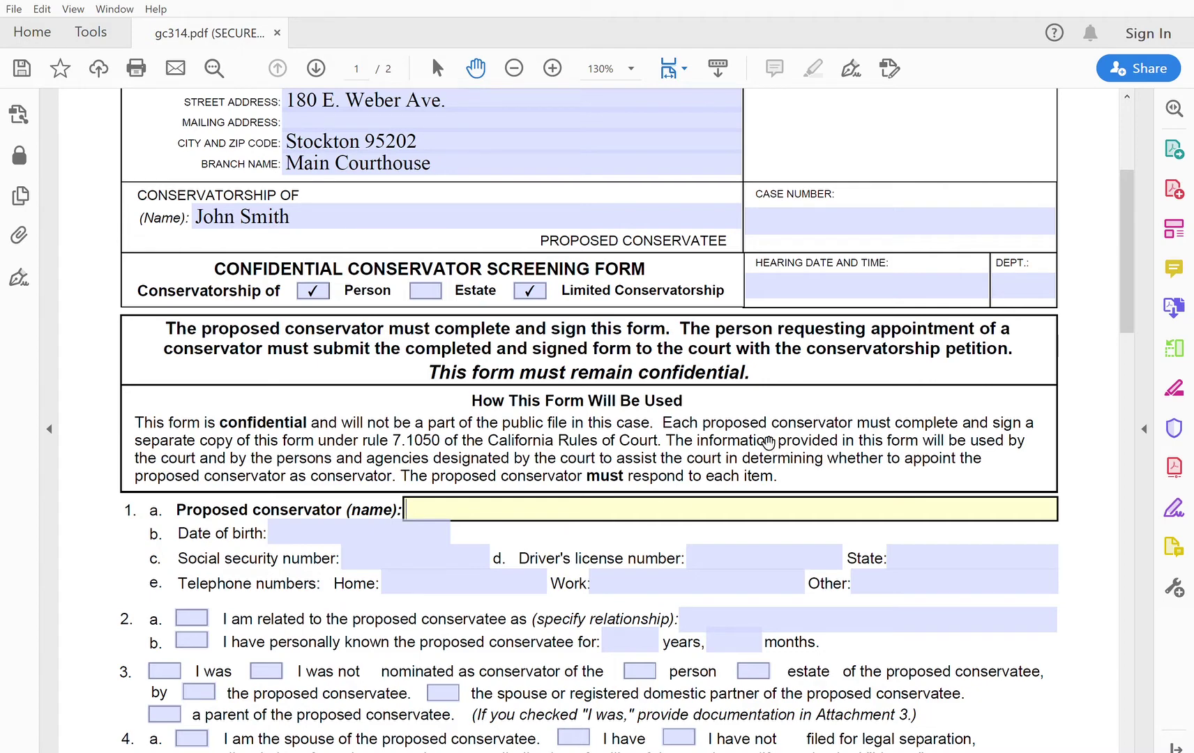
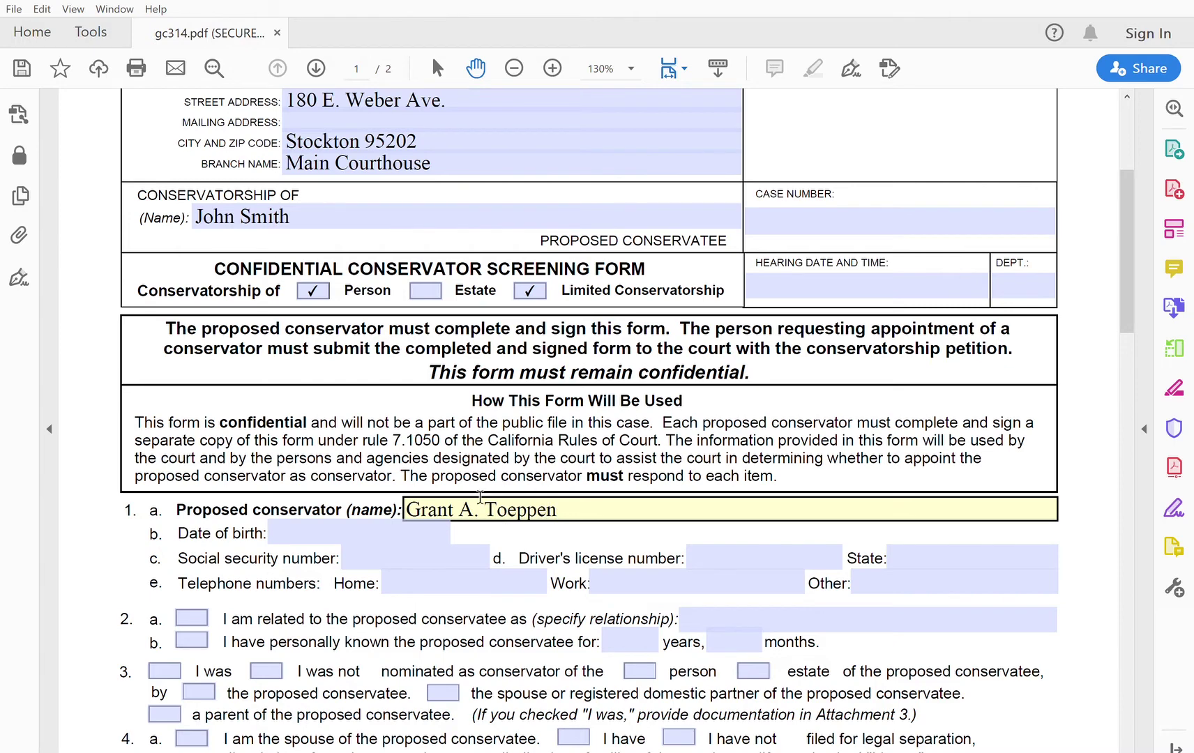
click(414, 523)
text(01)
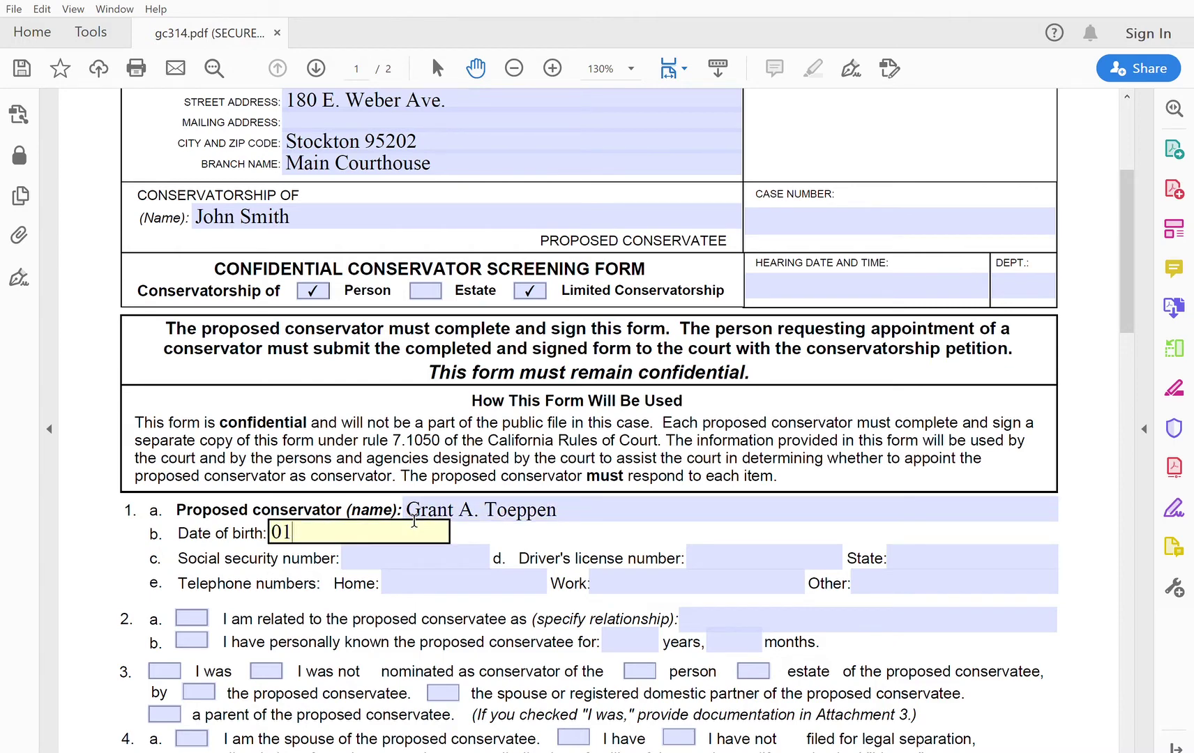
text(/01/1981)
key(Tab)
text(000-00-0000)
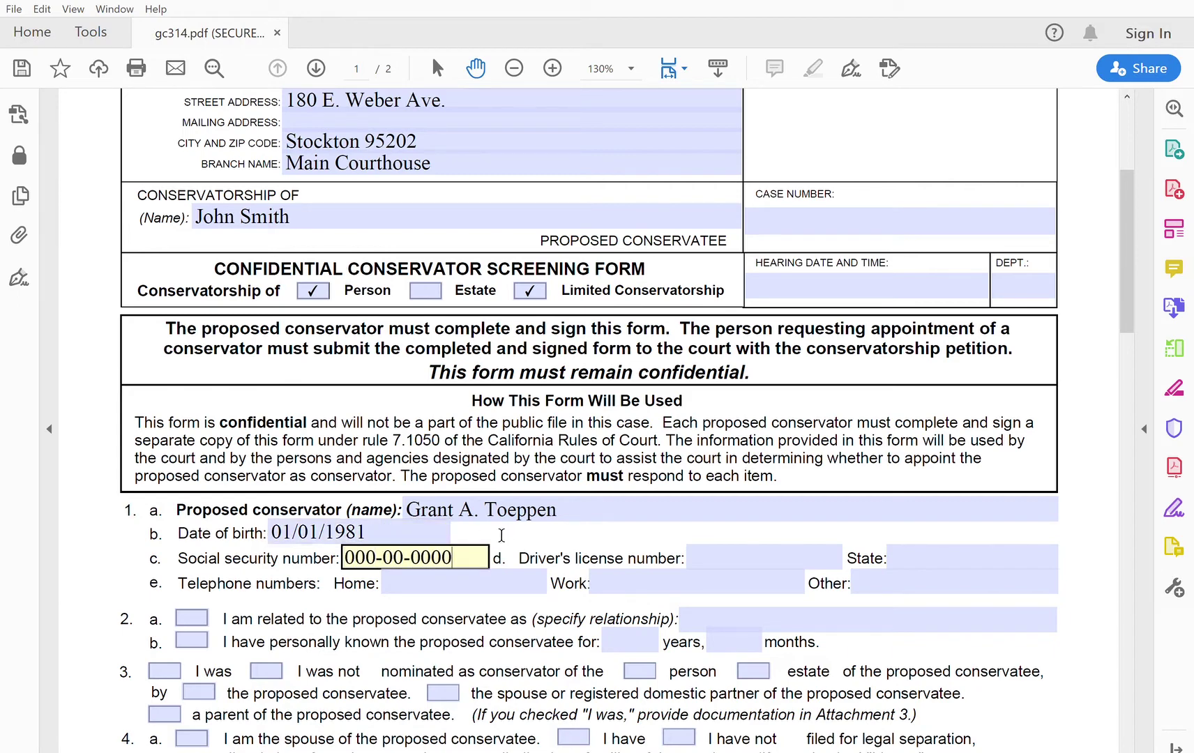
Step: Add the driver's license number, state CA, and the home and work phone numbers
key(Tab)
text(jioasjgoi)
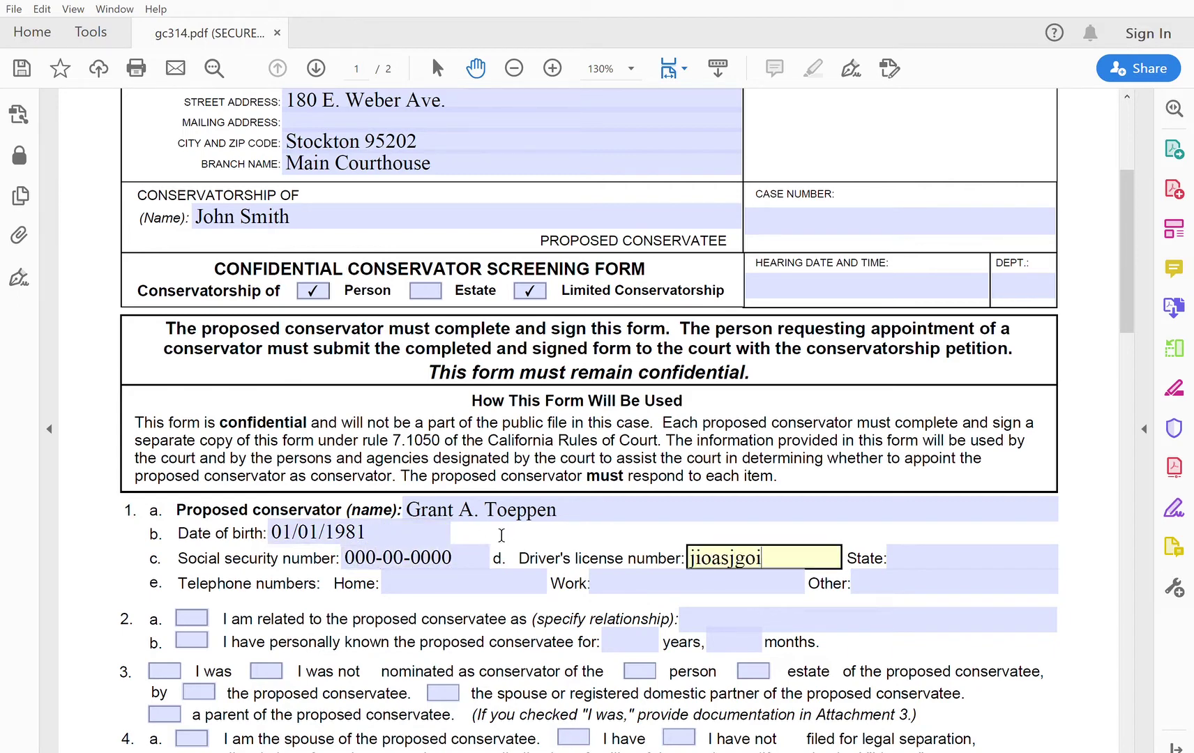
key(Tab)
text(CA)
click(497, 579)
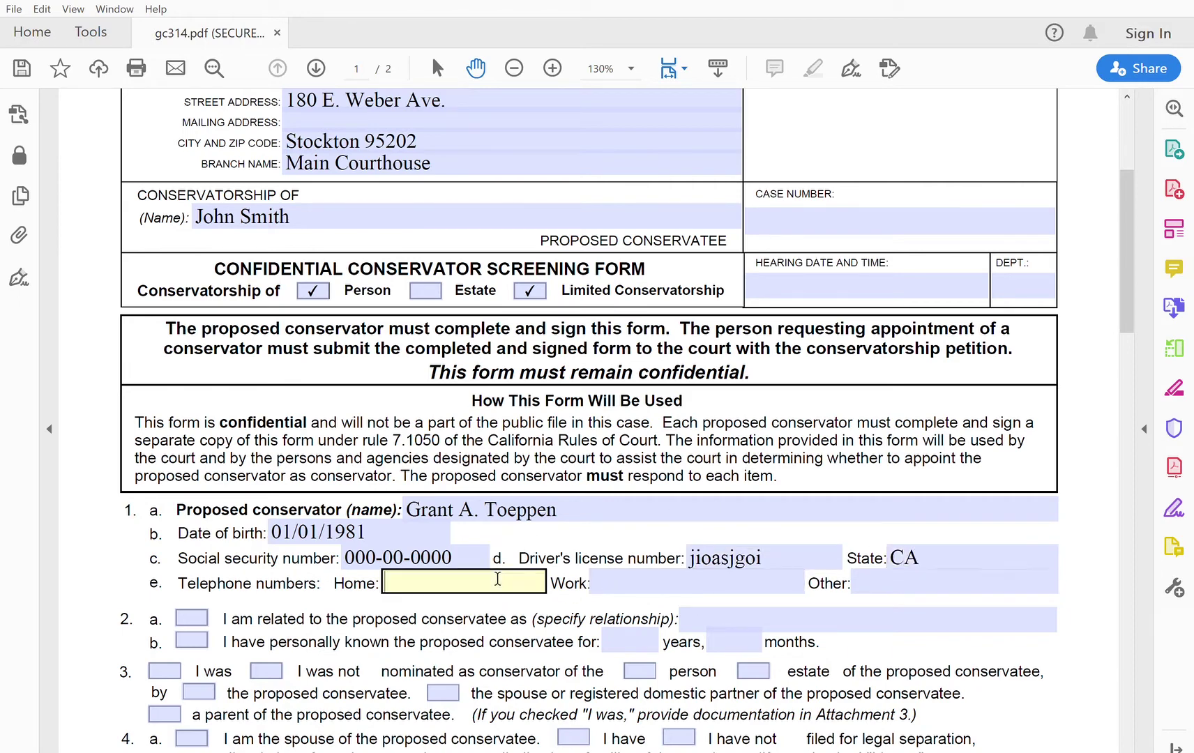
click(632, 570)
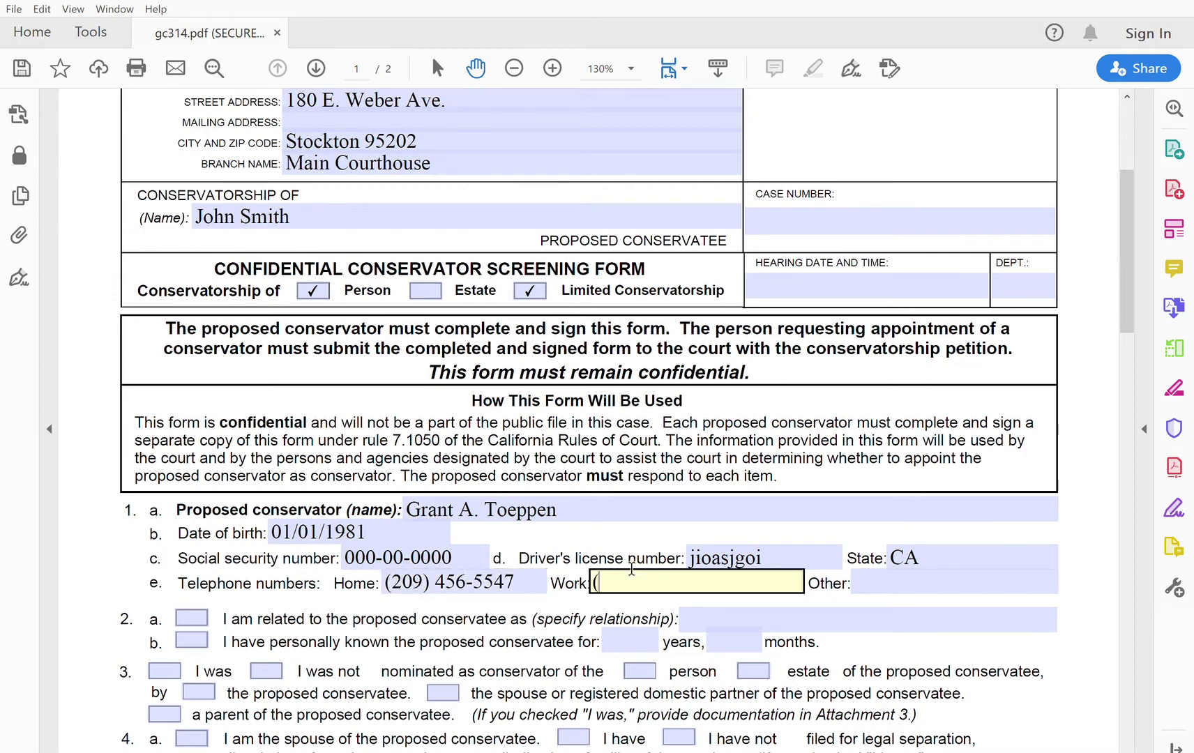
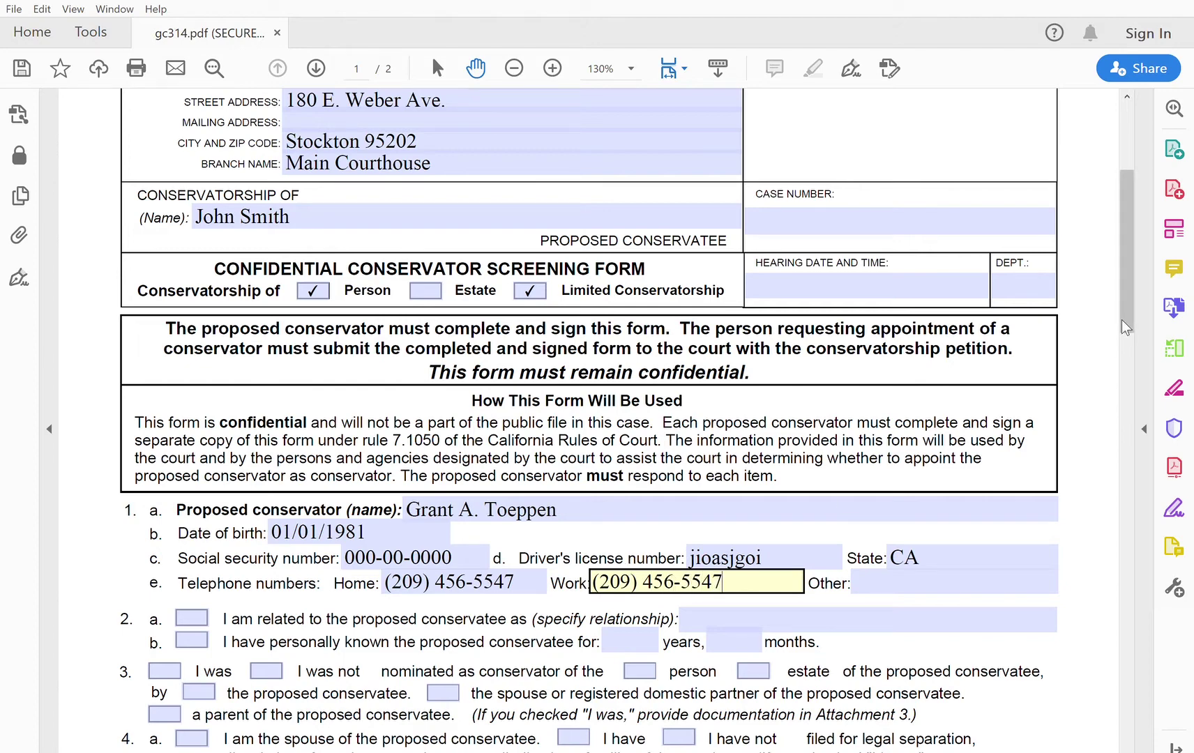
Step: Answer item 2 as related to the conservatee, with the relationship 'father'
drag(1121, 286, 1129, 339)
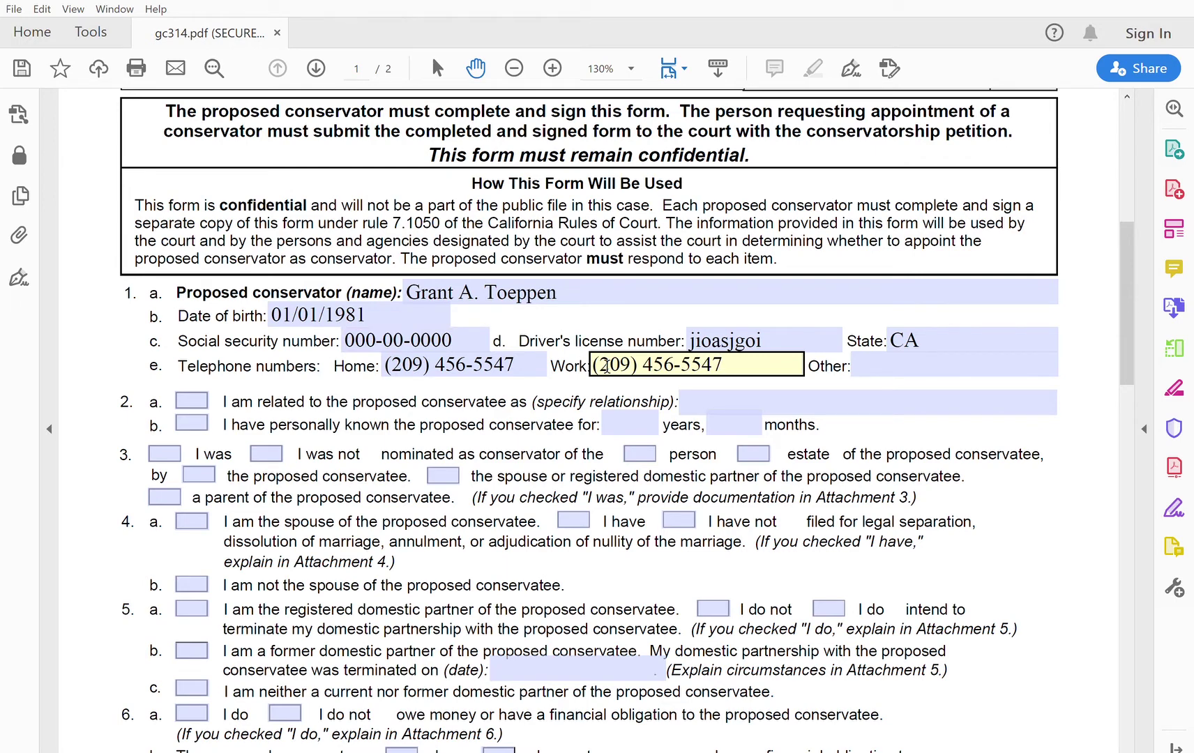
click(193, 399)
click(743, 396)
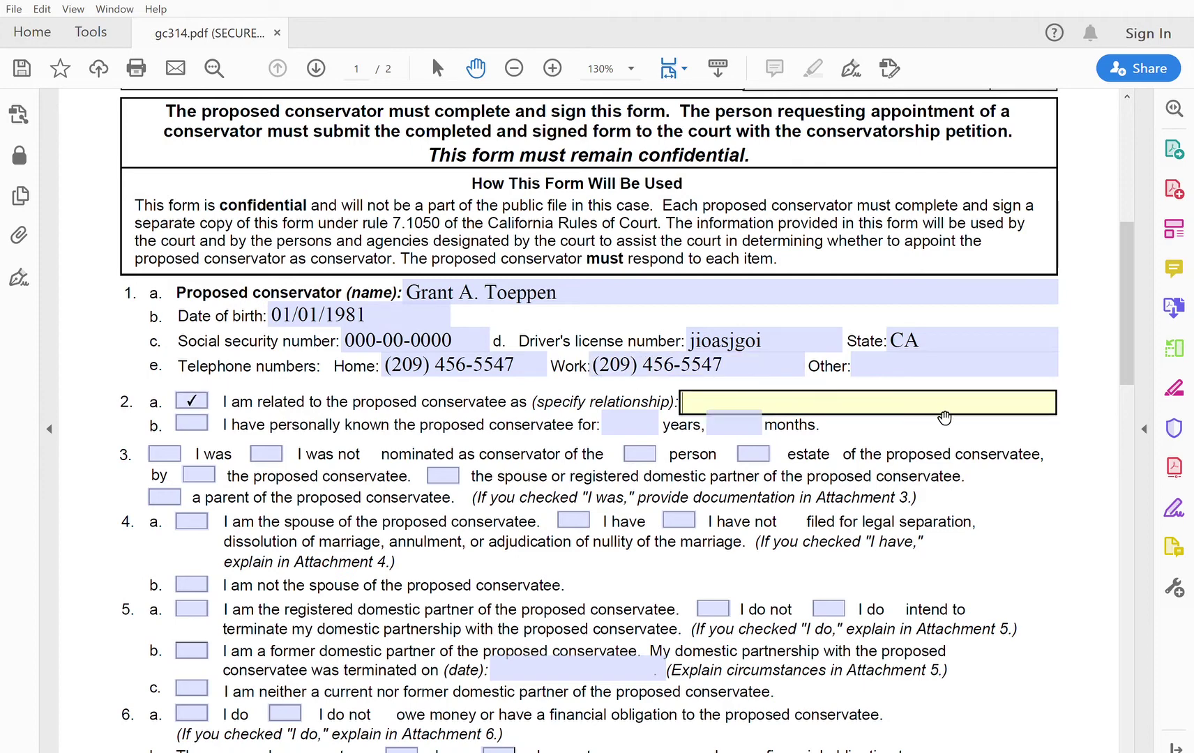
text(father)
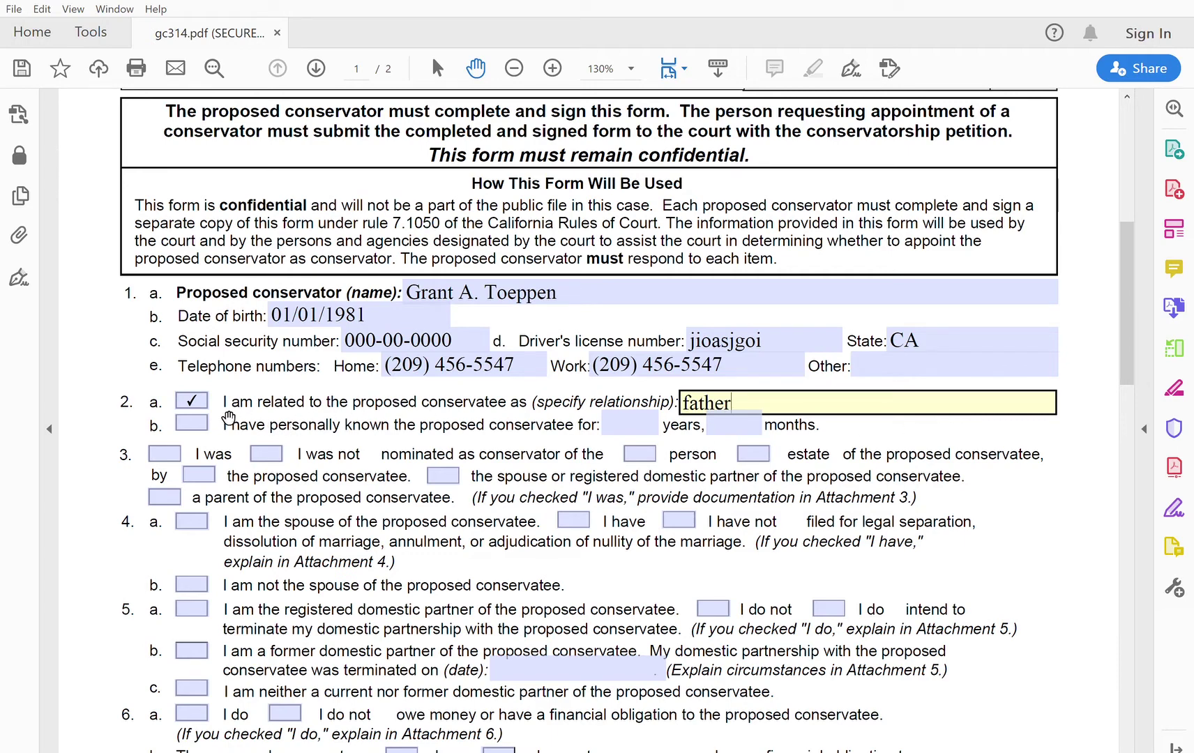
Step: Mark item 2b and enter 19 in the years-known field
click(202, 415)
click(625, 416)
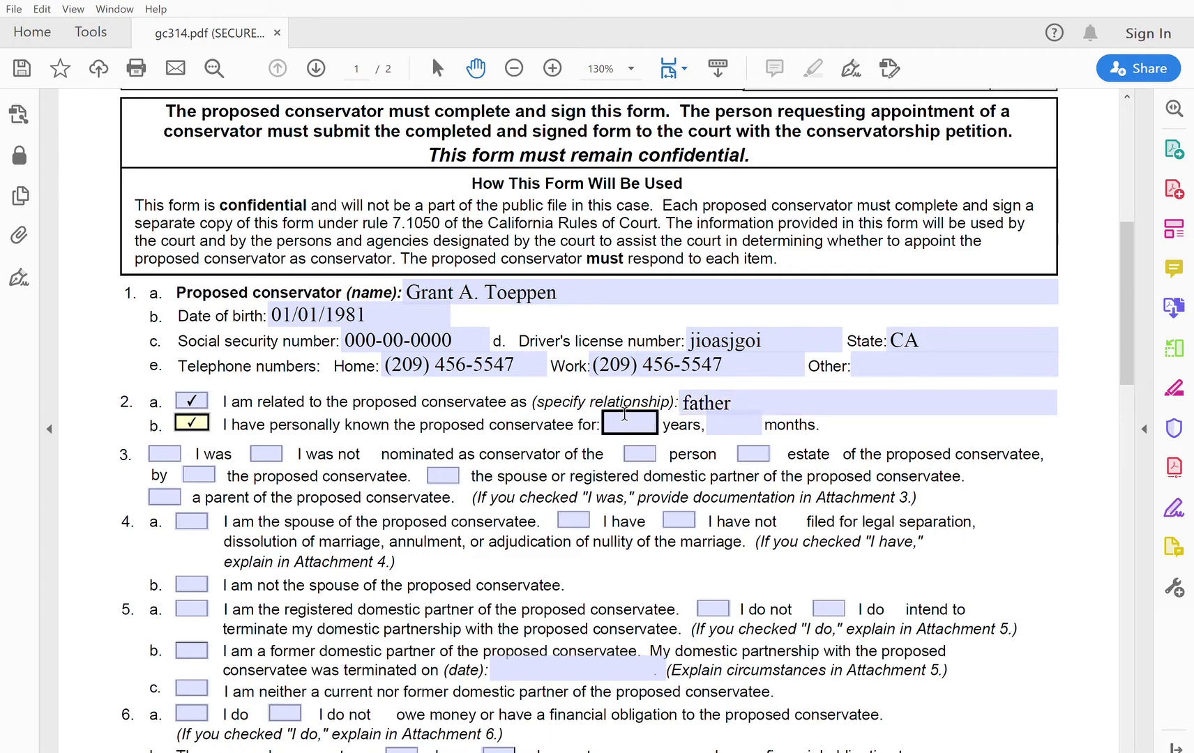
text(19)
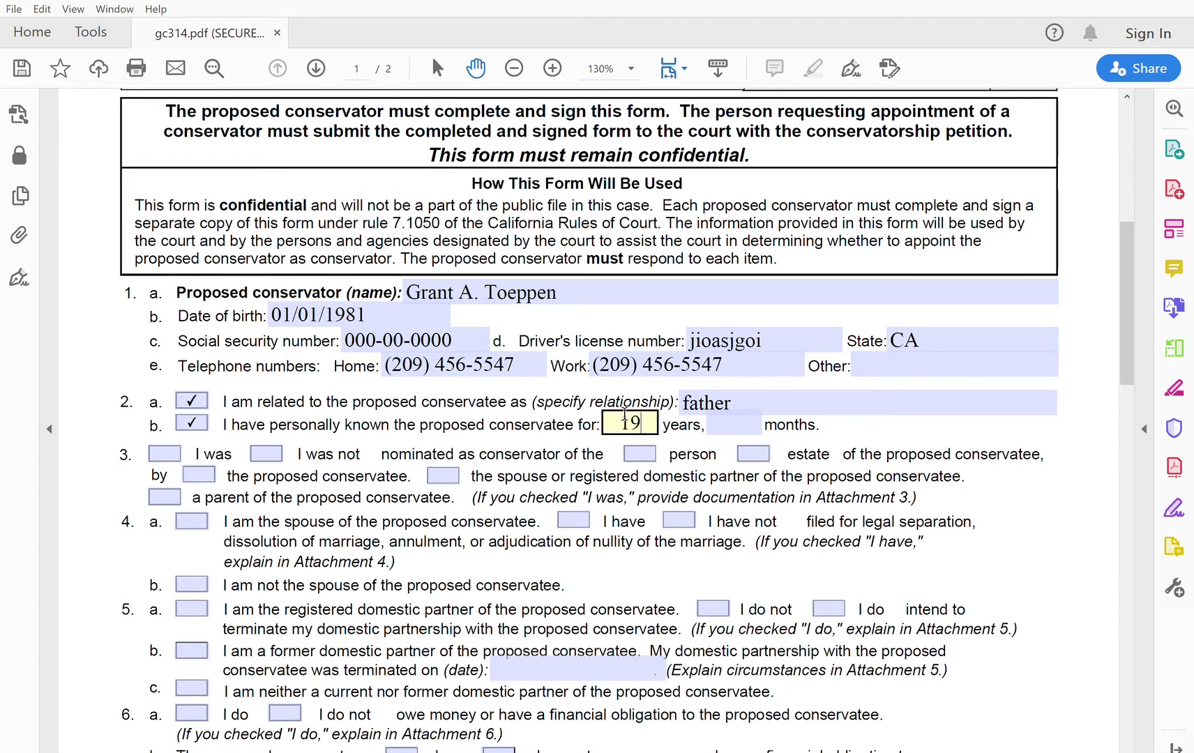
key(Tab)
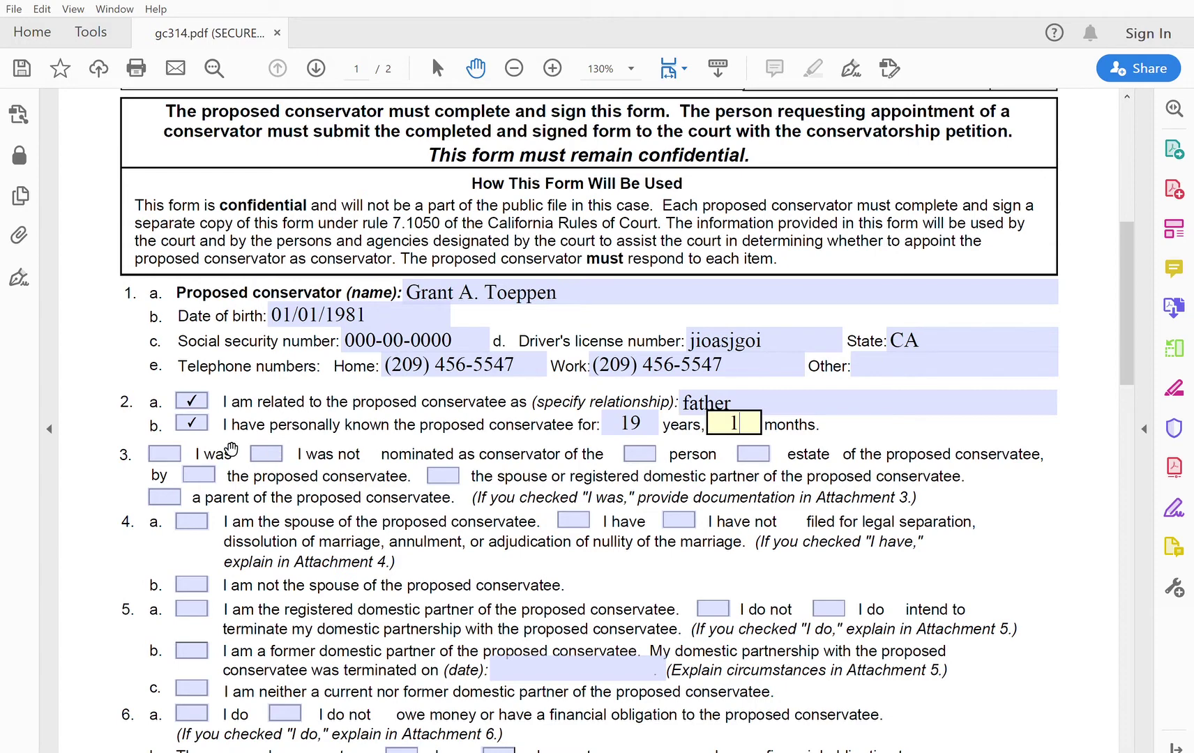
Step: Tick item 3 'I was not' nominated, of the person, by the proposed conservatee, and item 4b
click(273, 452)
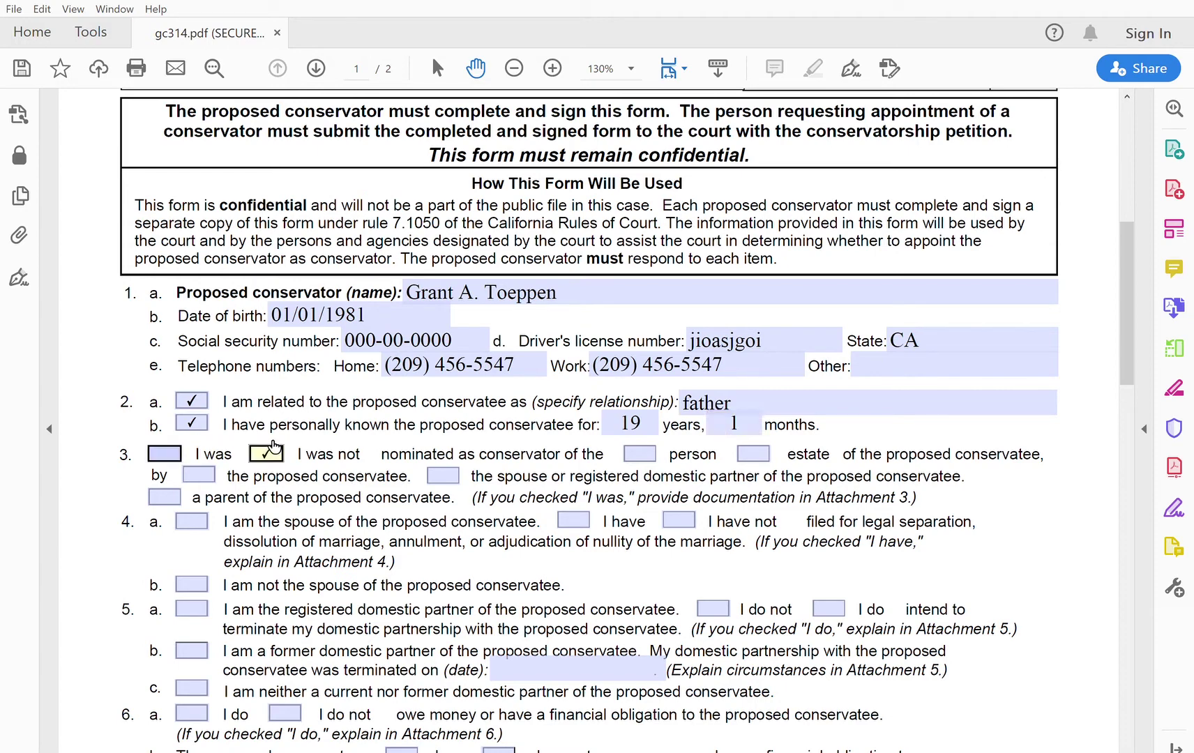
click(643, 450)
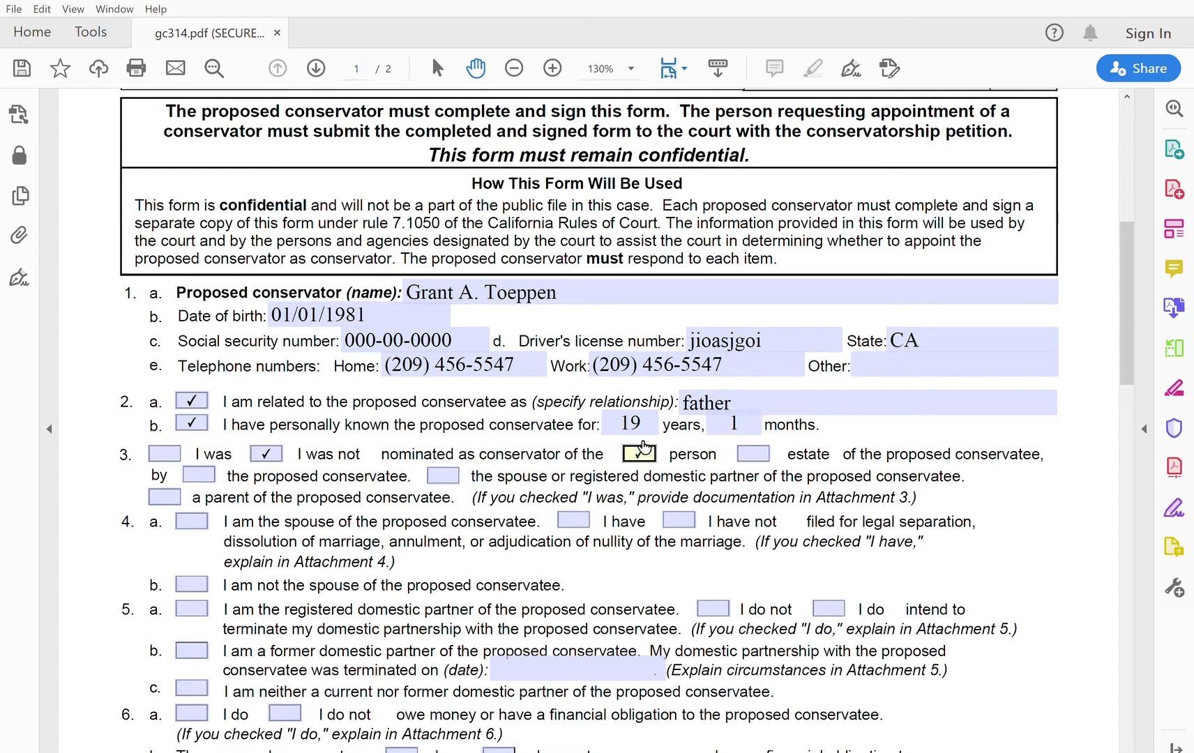
click(201, 475)
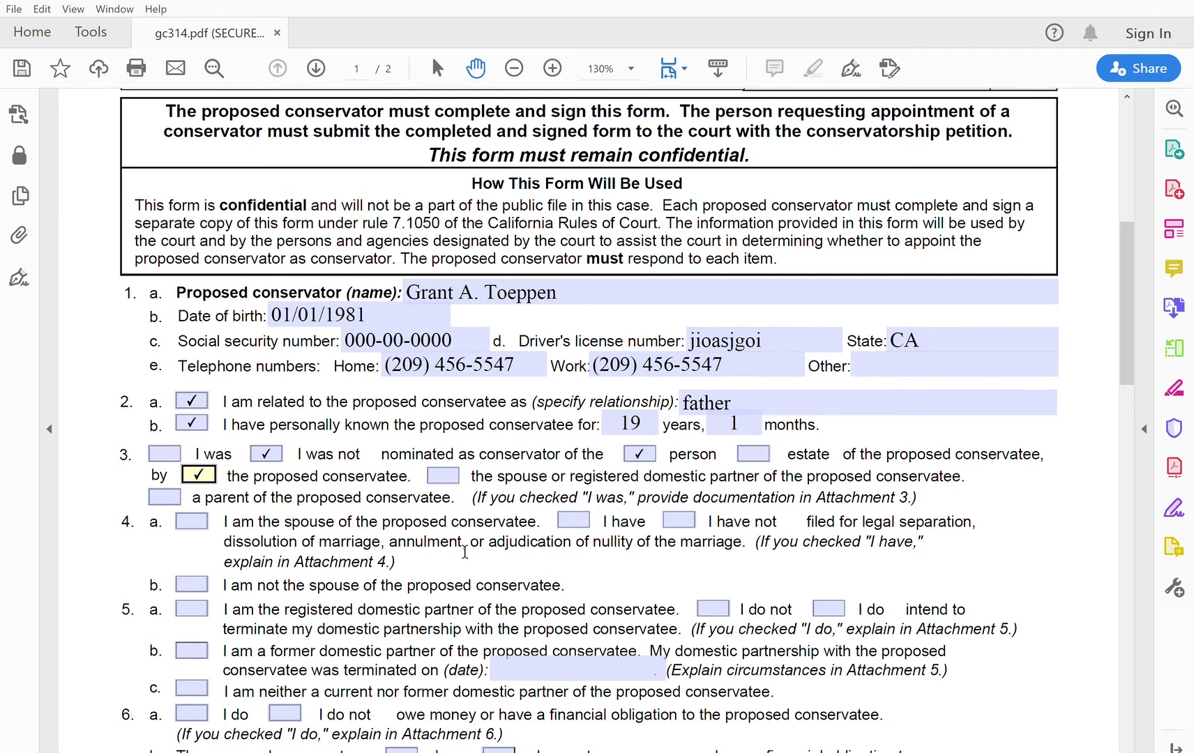
click(201, 584)
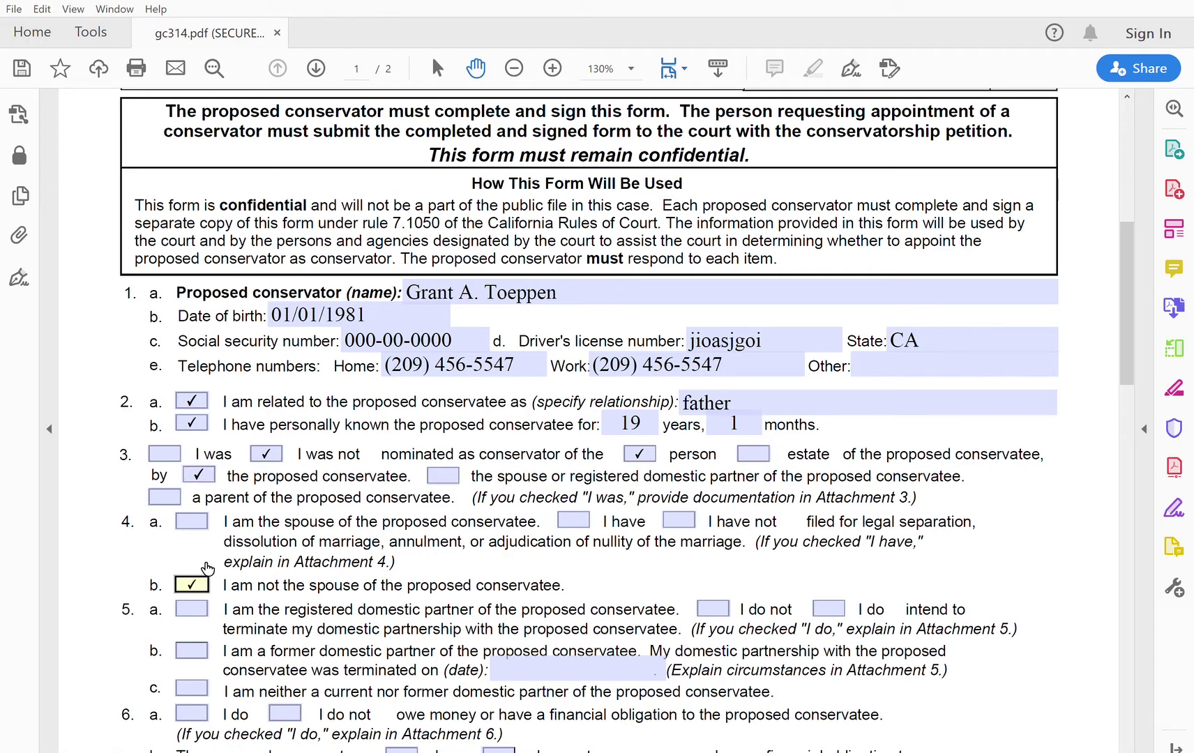
click(984, 363)
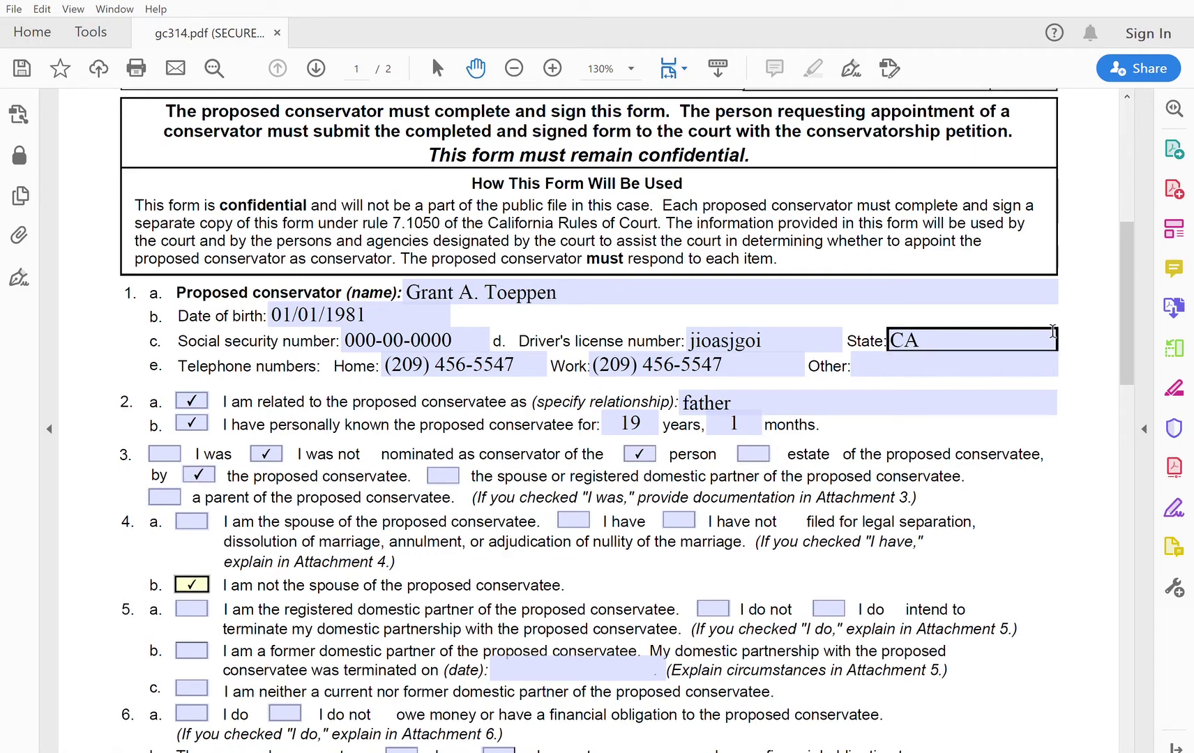
drag(1123, 330, 1120, 399)
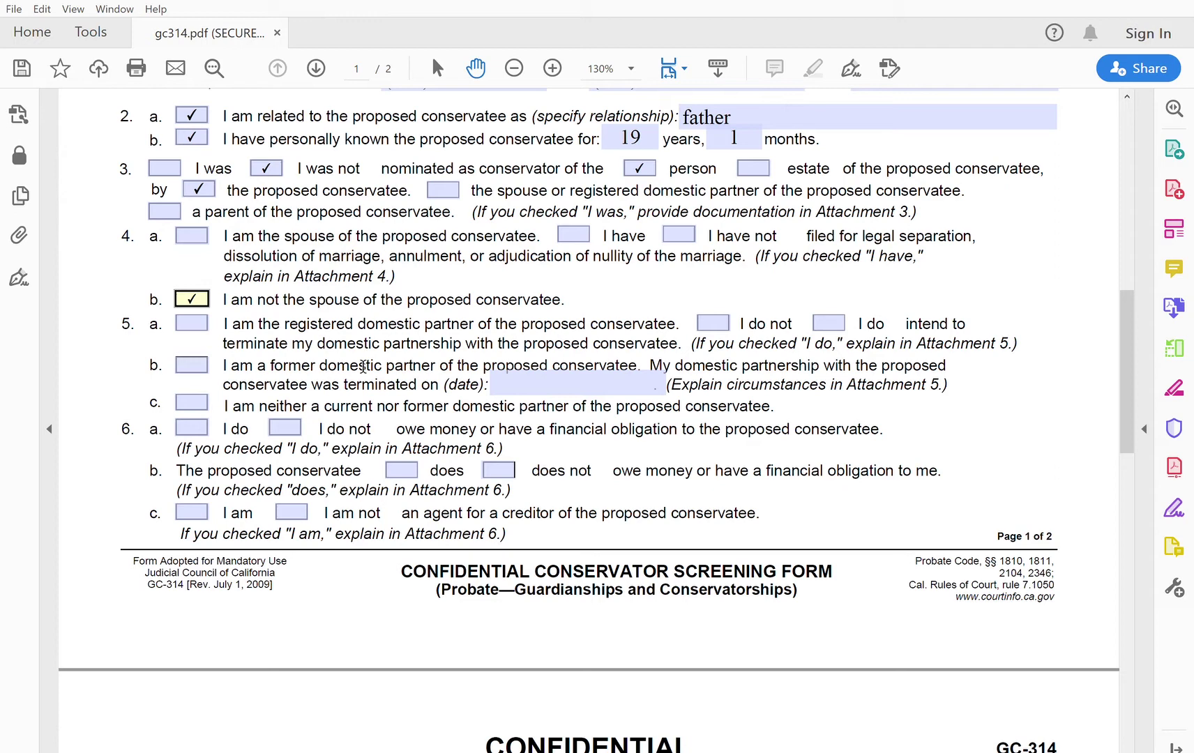
Step: Check item 5c and the negative answers for items 6a–6c, then move to page 2
click(198, 399)
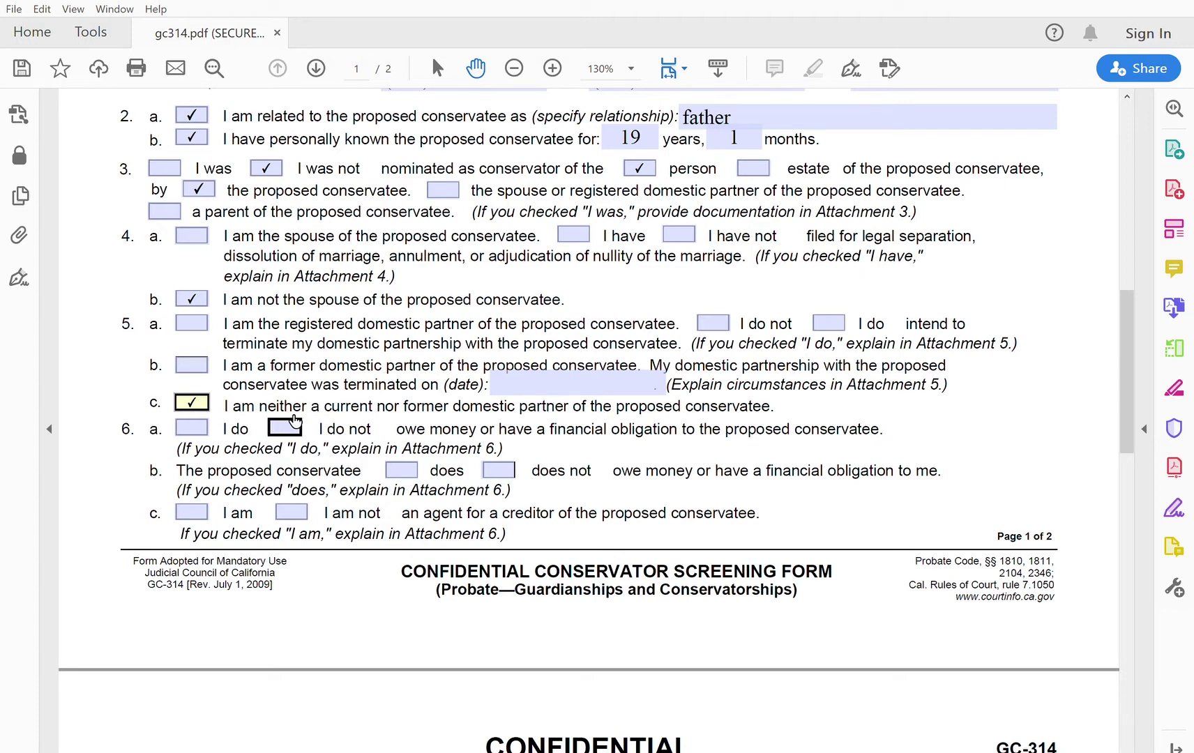
key(Tab)
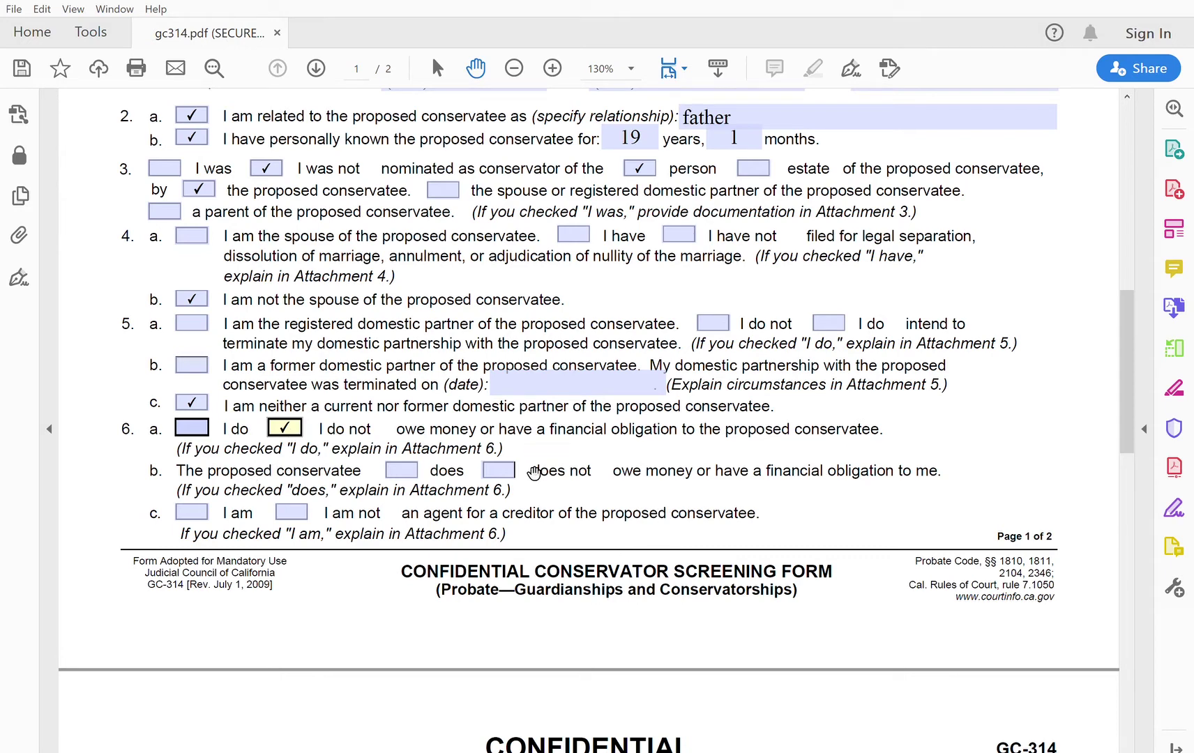
click(511, 466)
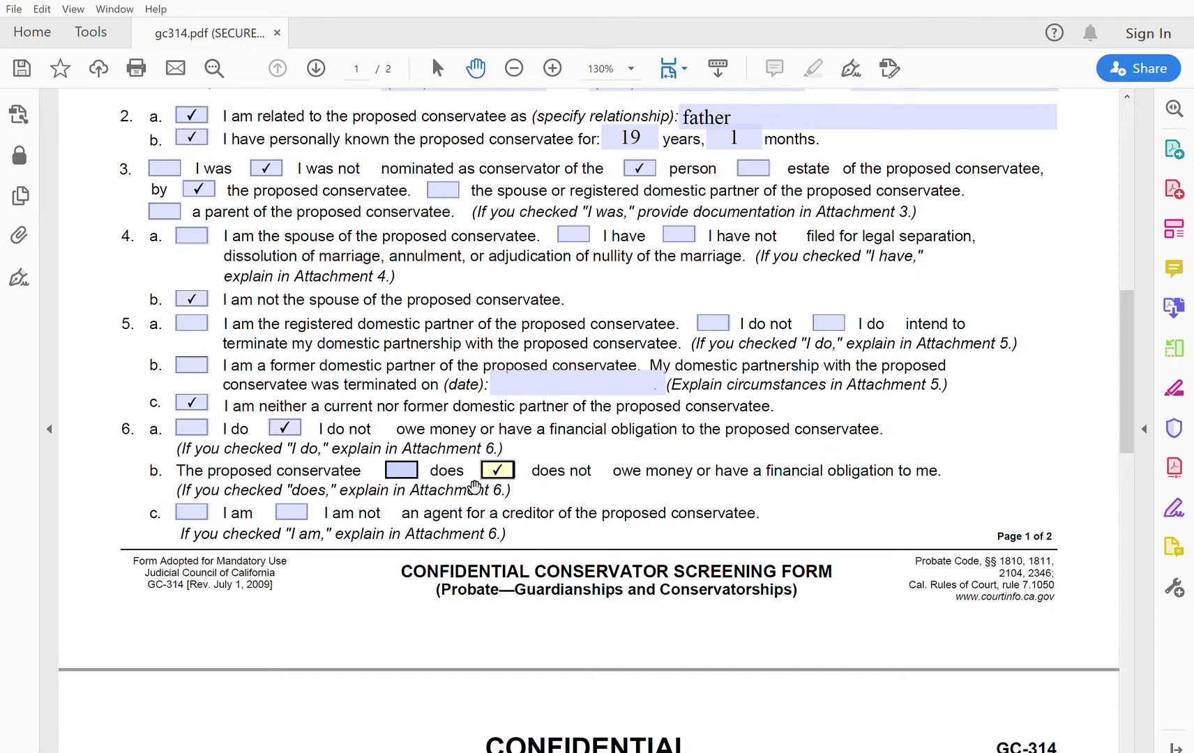
click(300, 507)
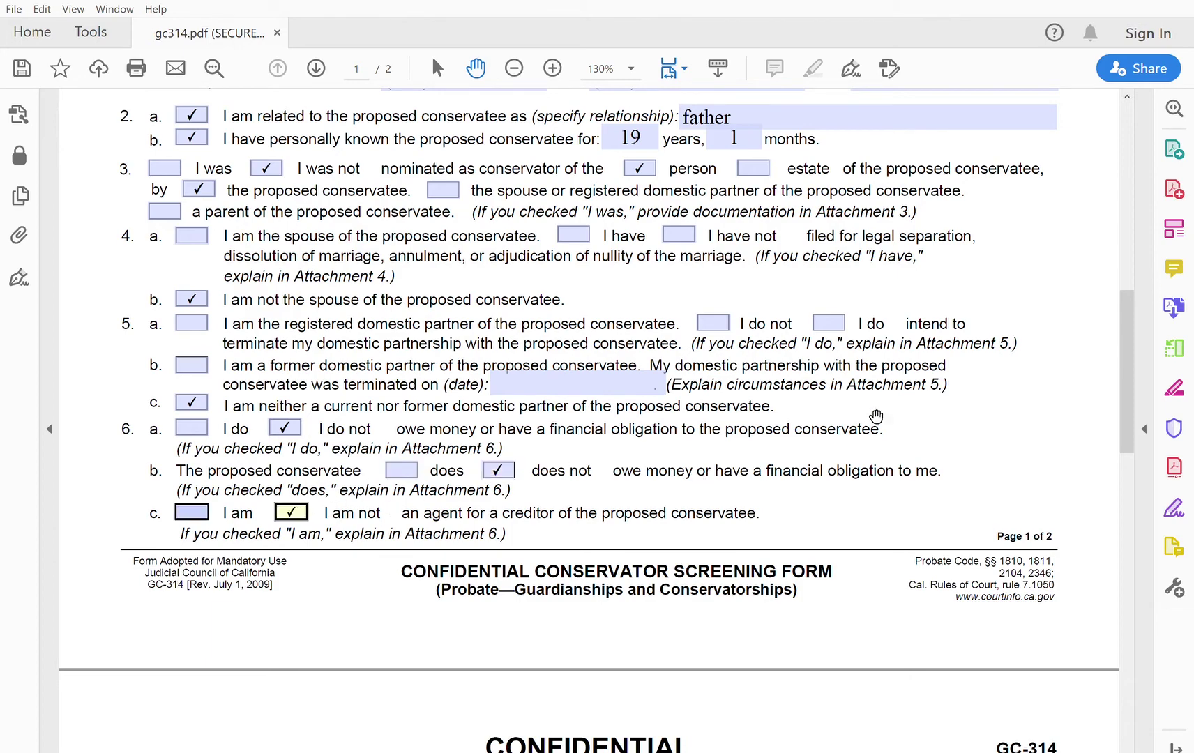
drag(1125, 404, 1170, 578)
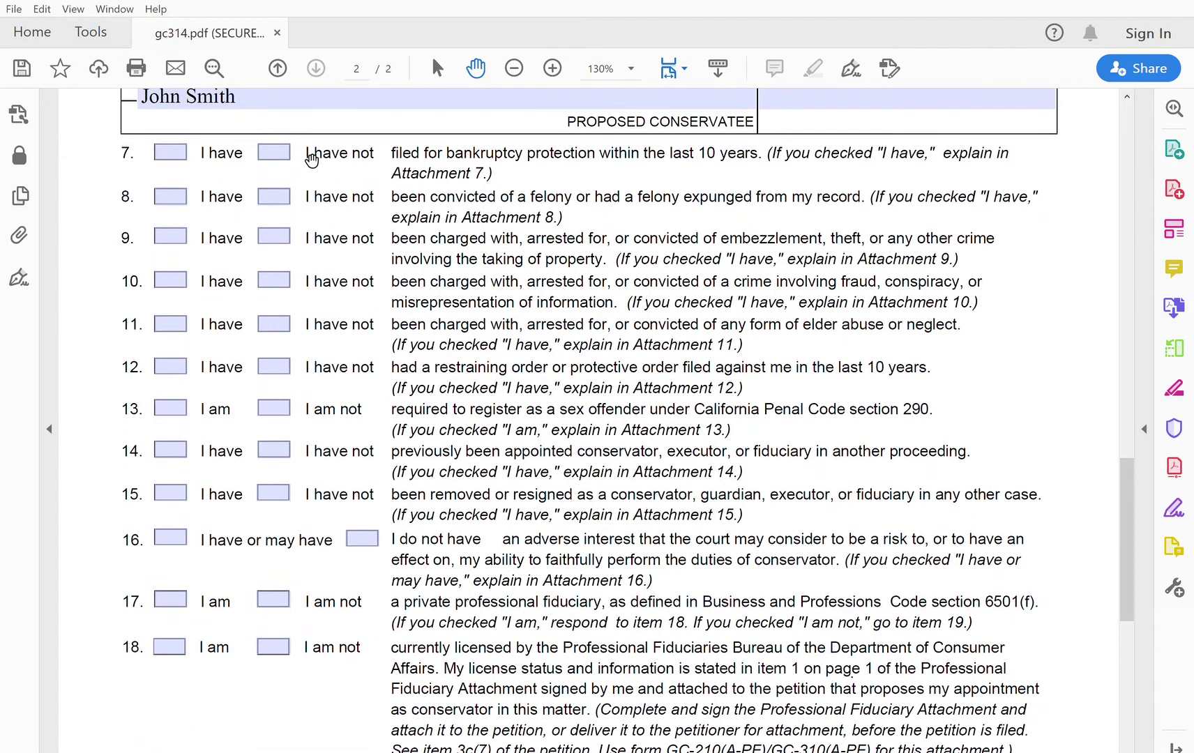
Step: Tick the negative answer for each of items 7 to 15 and 'no adverse interest' for item 16
click(288, 149)
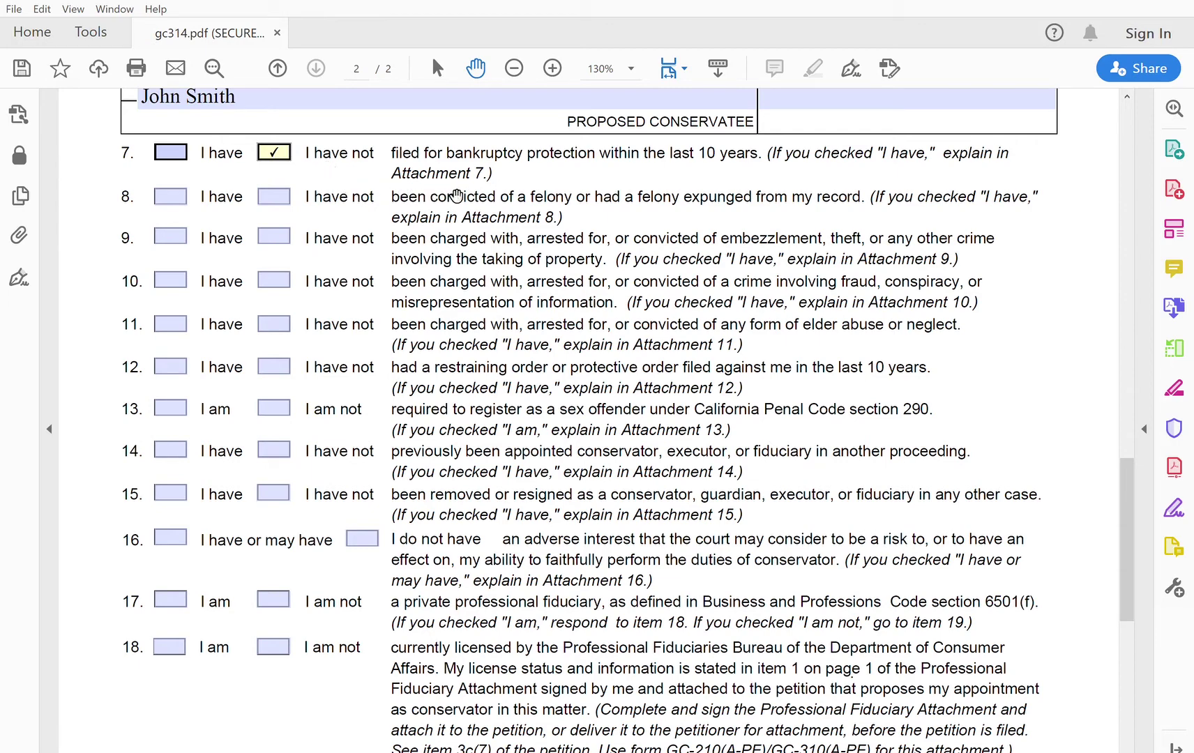
click(288, 190)
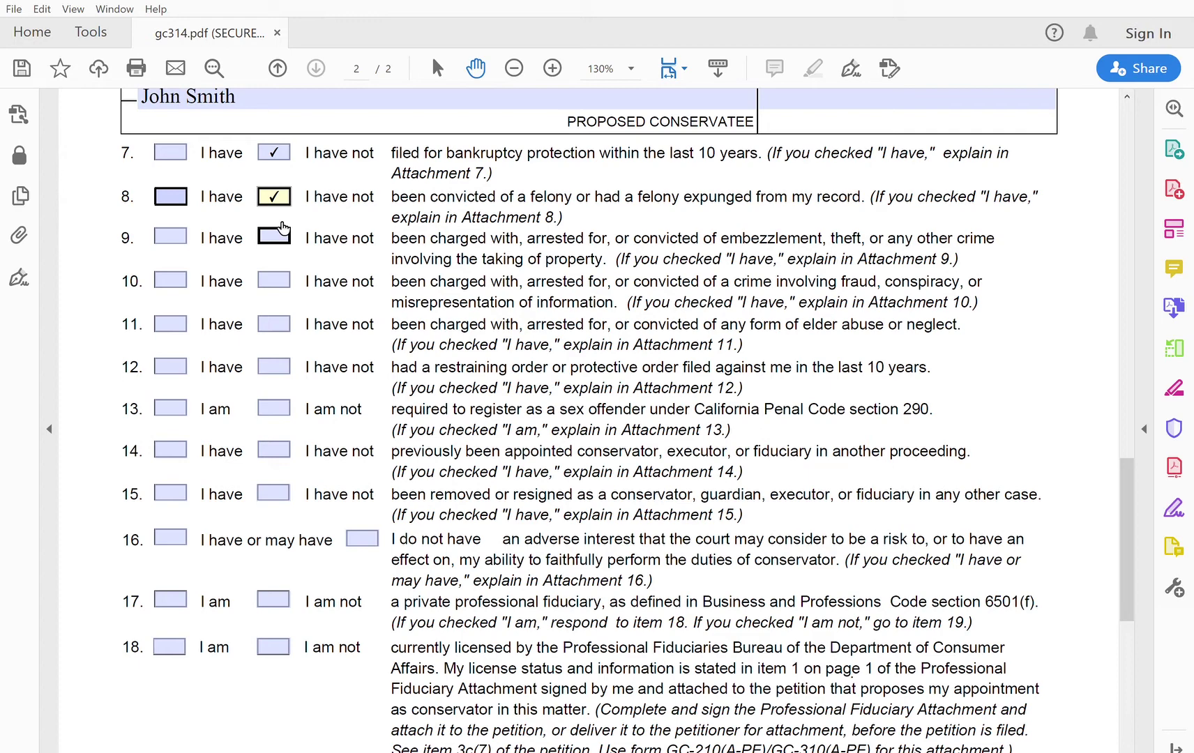
click(282, 230)
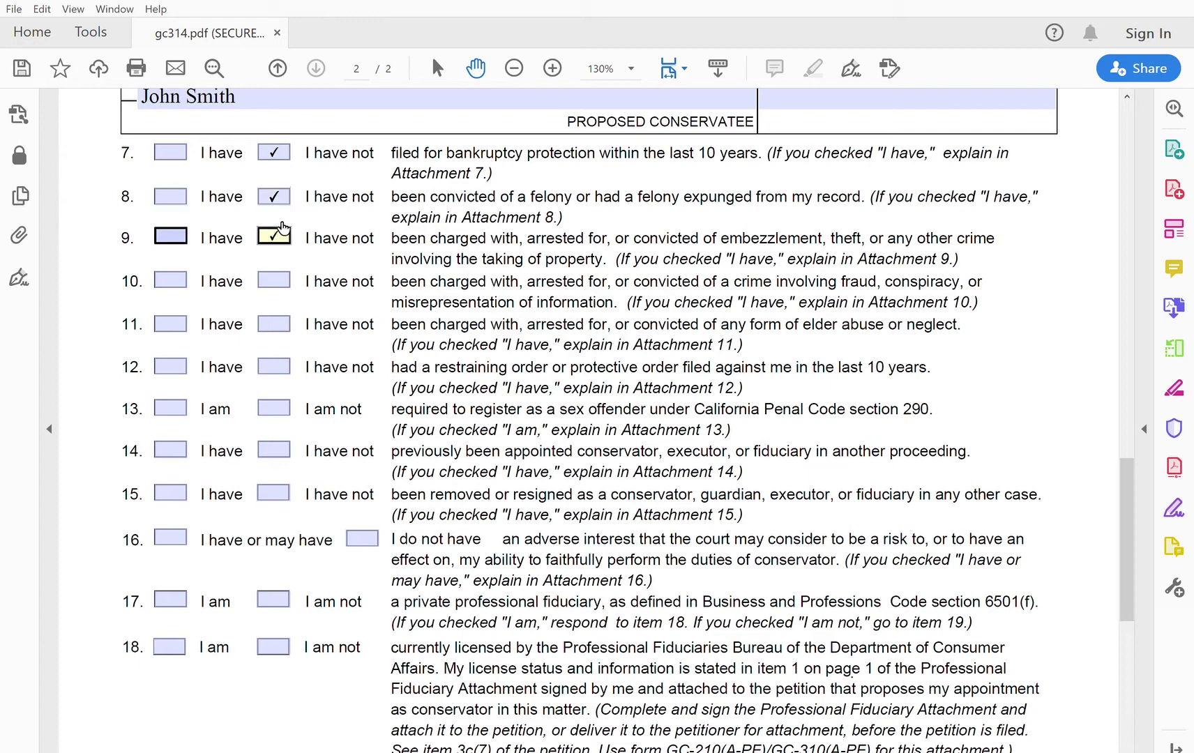
click(282, 270)
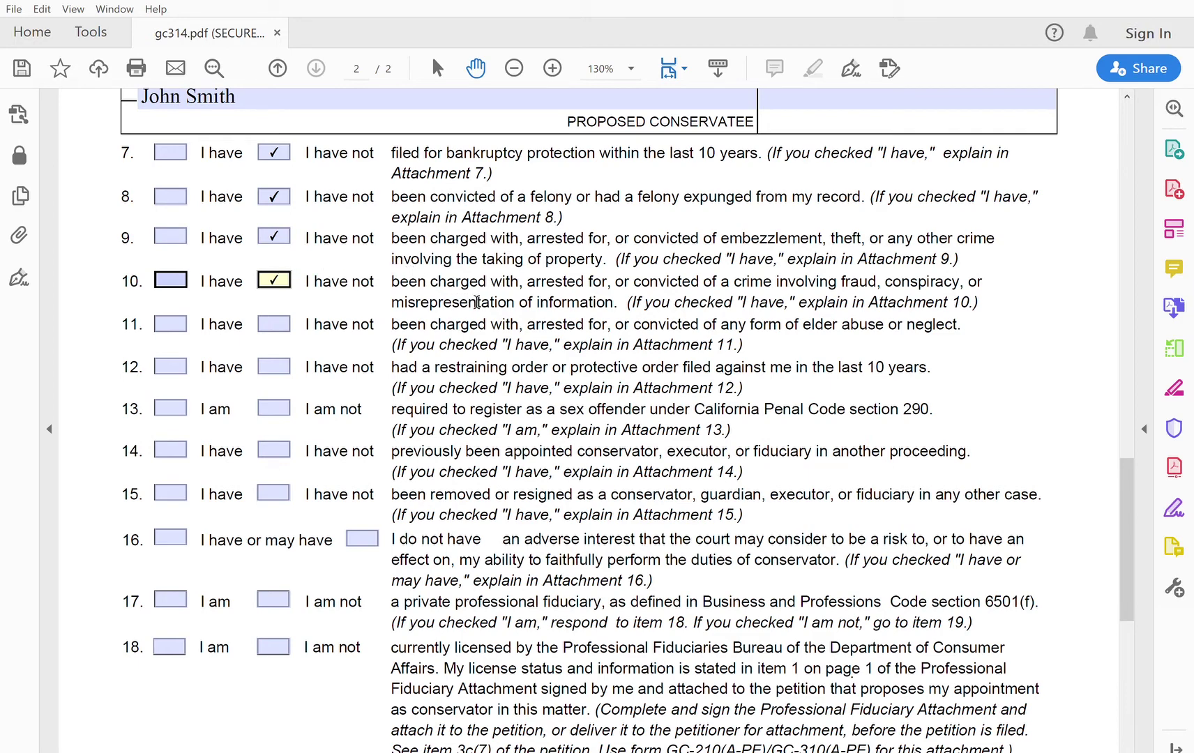
click(281, 319)
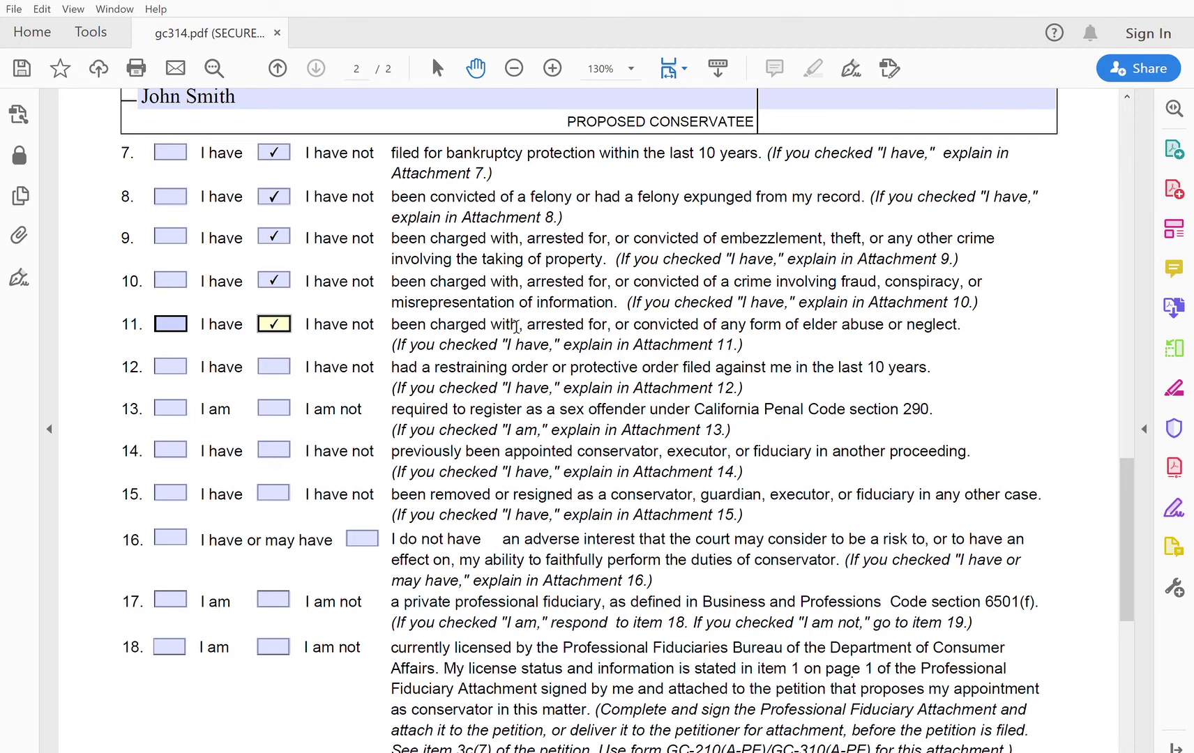
click(284, 359)
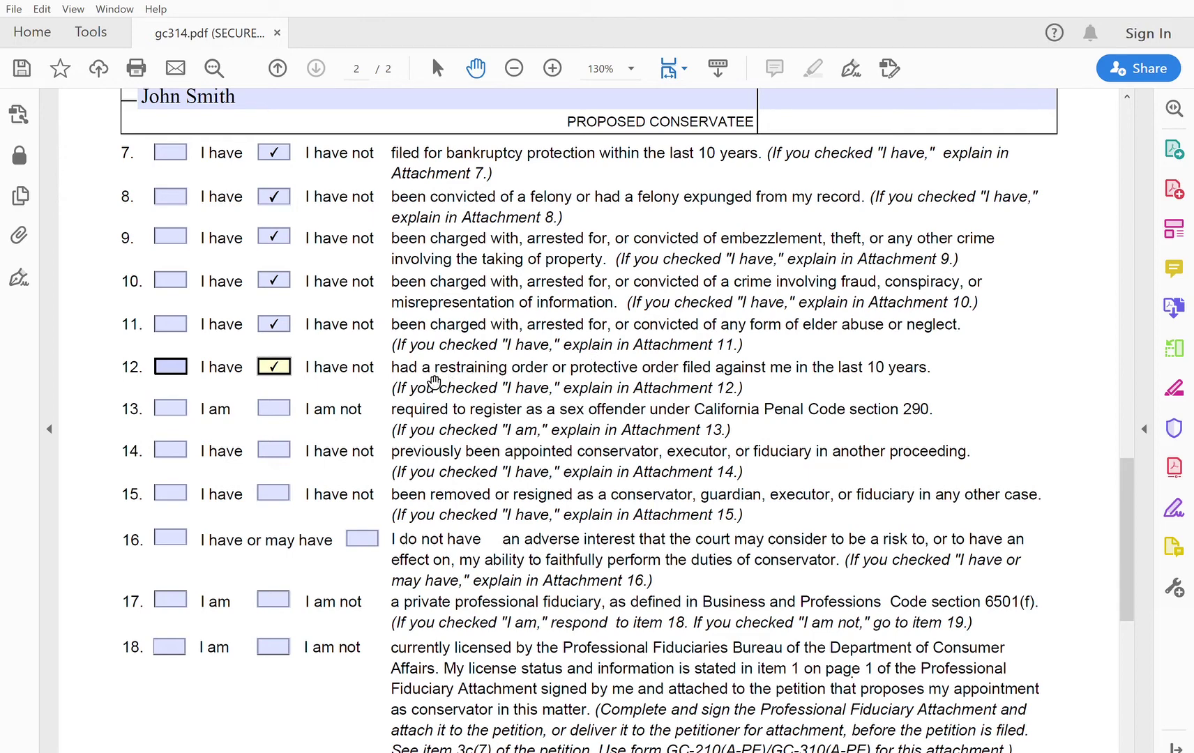
click(282, 406)
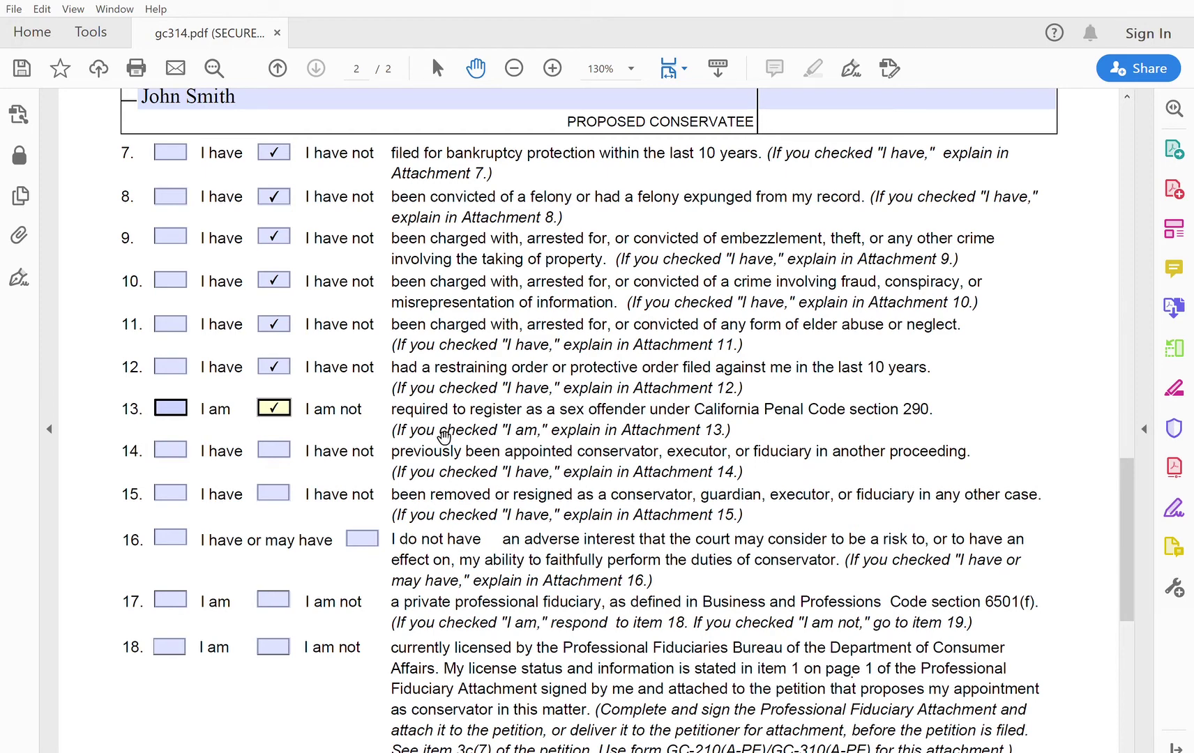
click(279, 446)
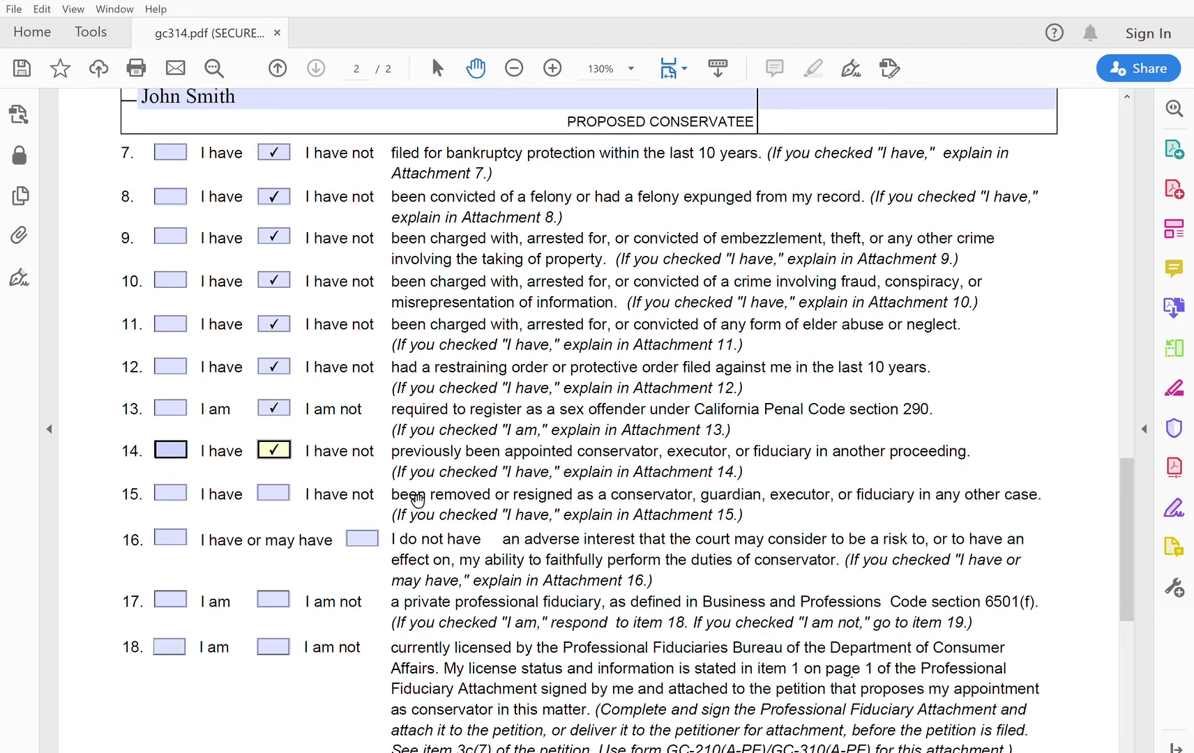
click(279, 491)
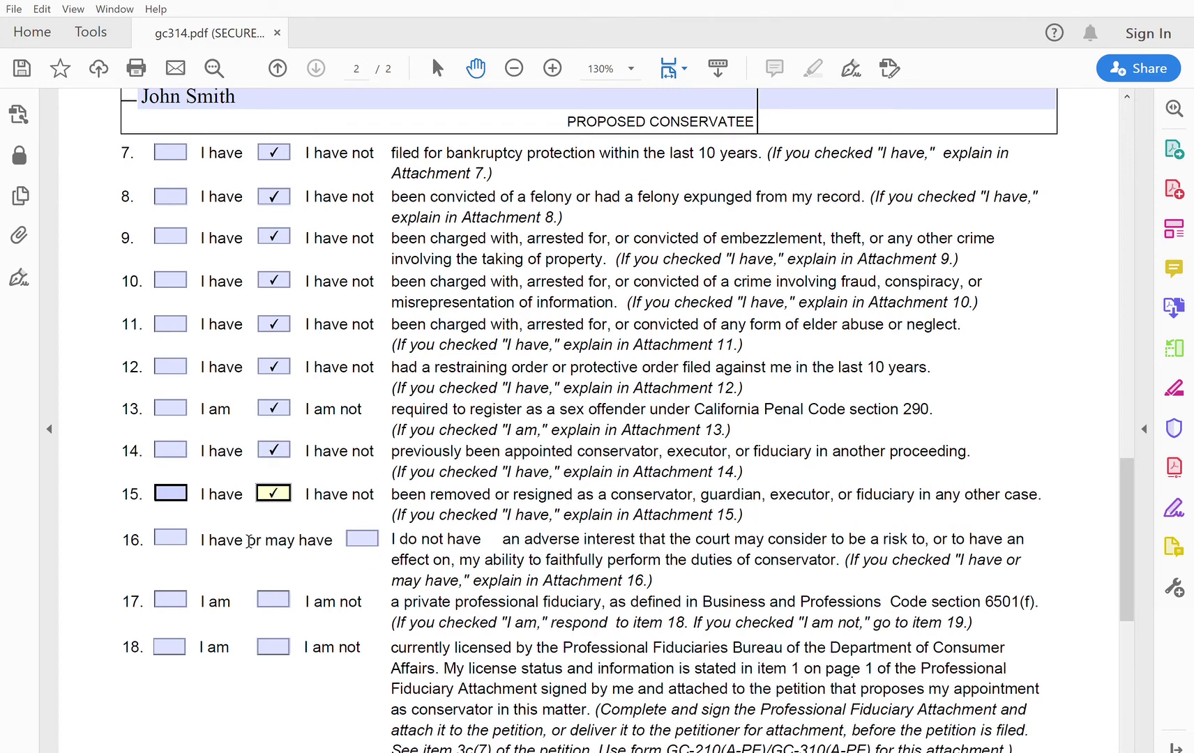
click(363, 536)
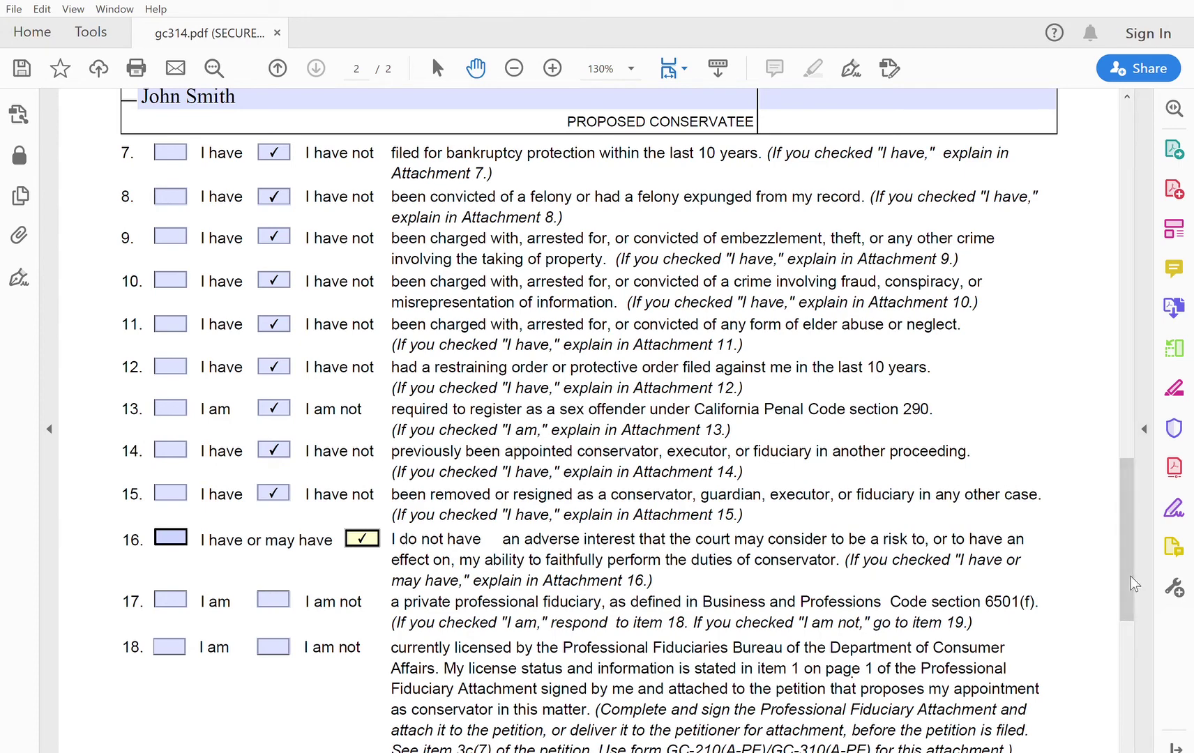
scroll(1133, 573, down, 3)
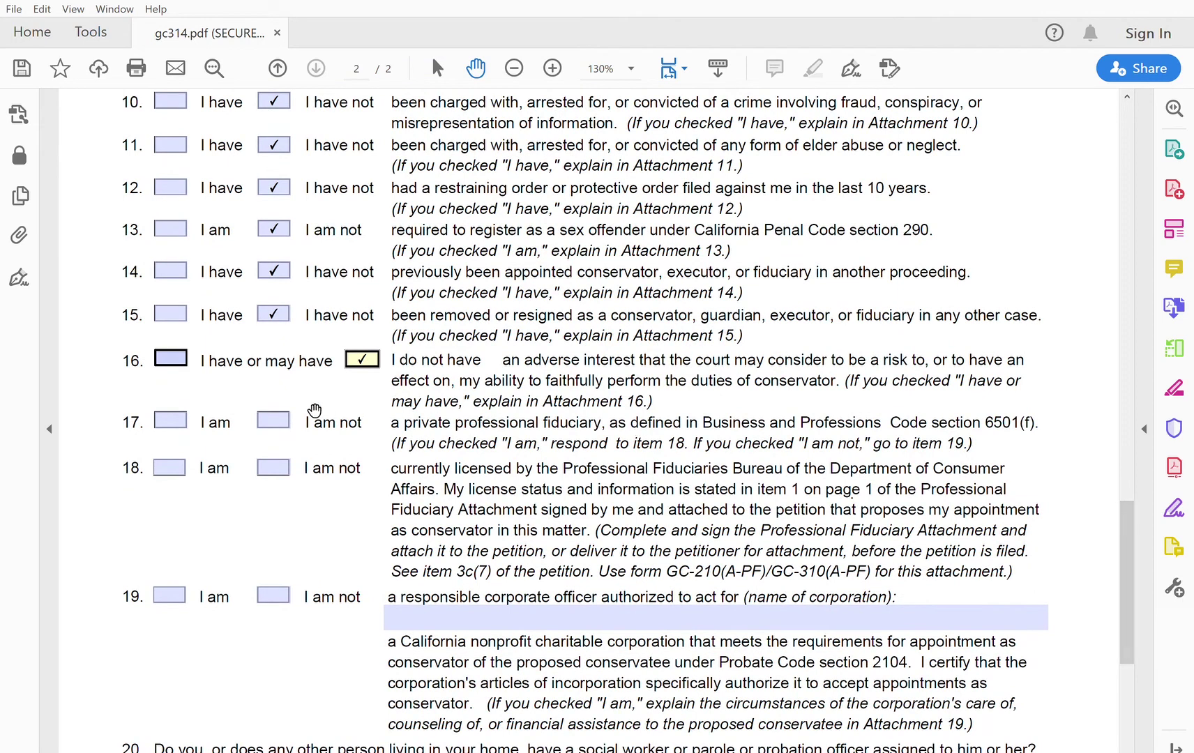
Step: Check 'I am not' for items 17, 18 and 19, and 'No' for item 20
click(283, 418)
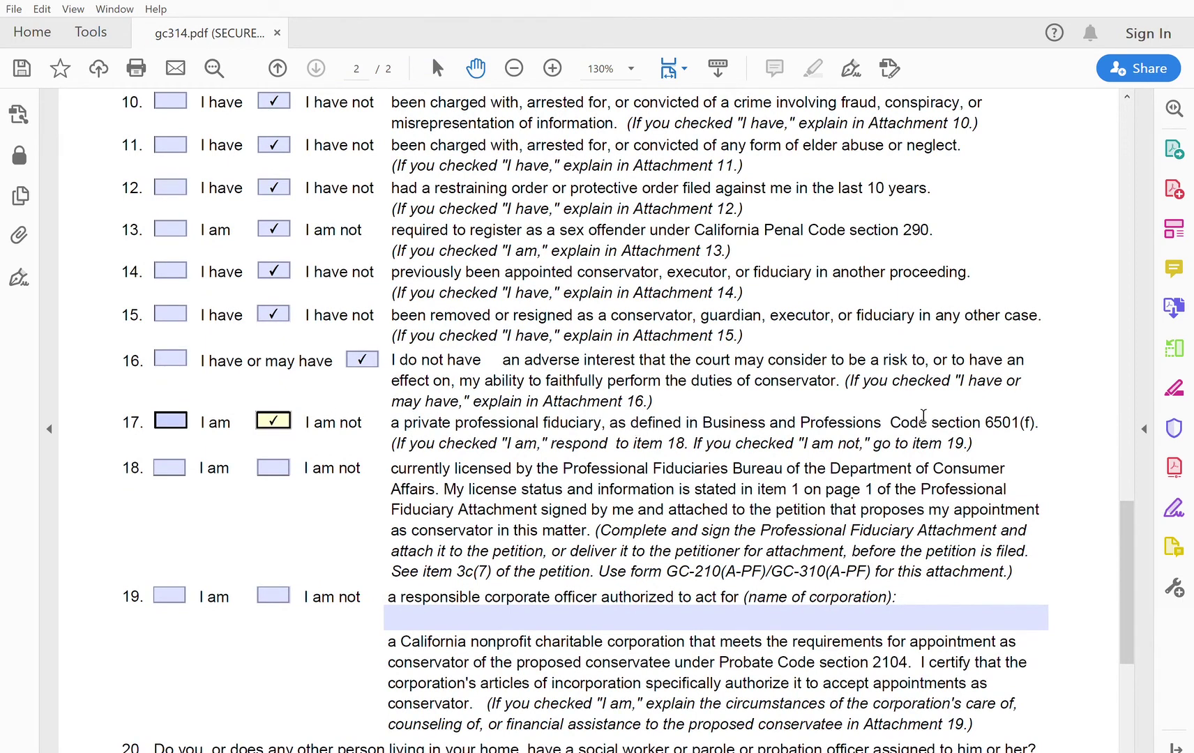
click(278, 463)
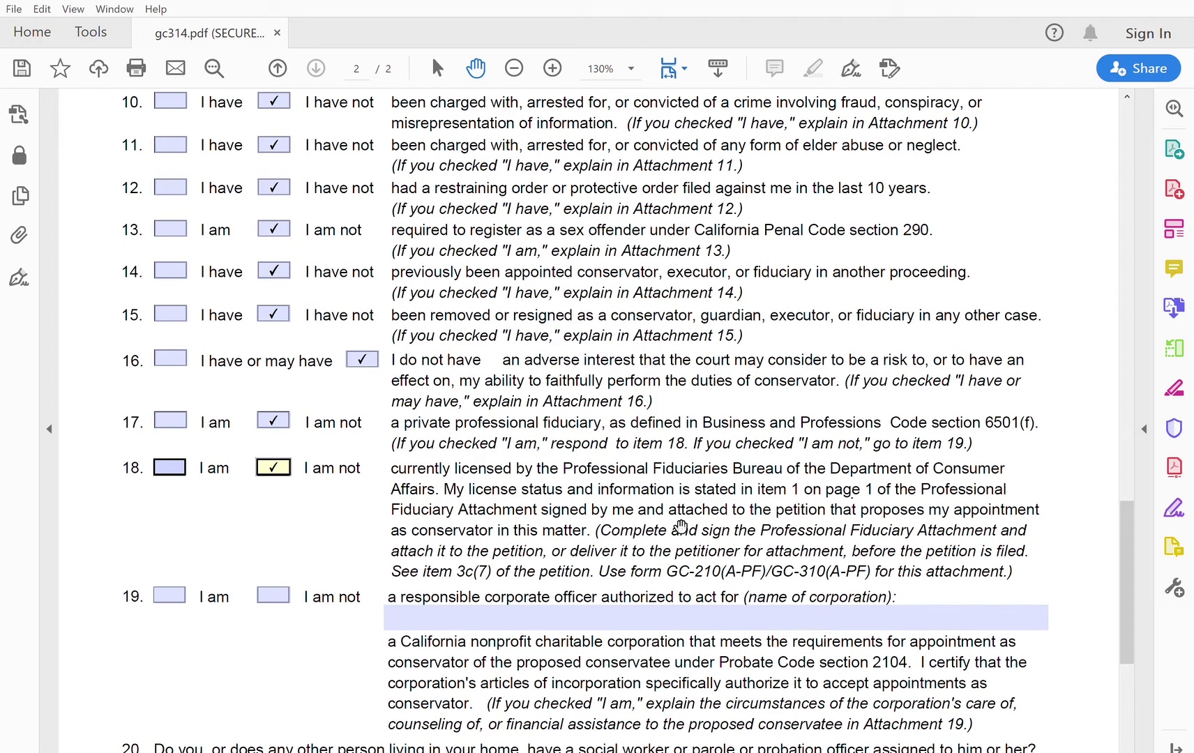
click(274, 597)
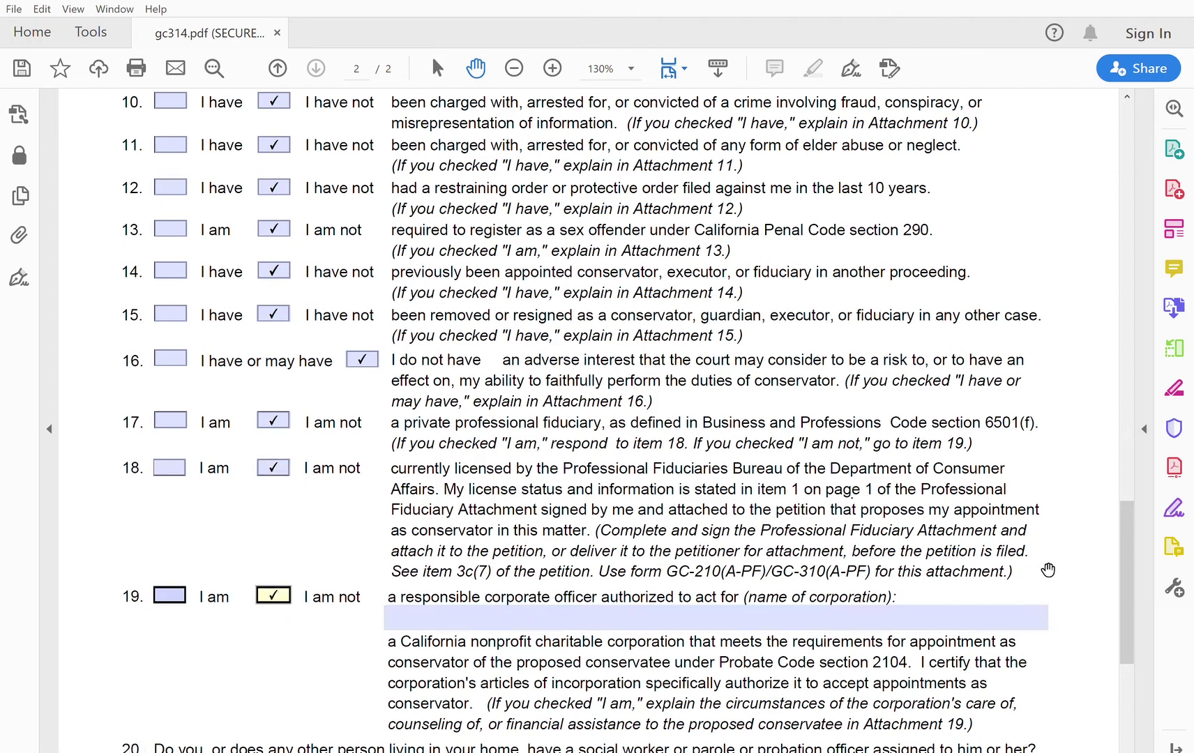
scroll(1133, 605, down, 1)
drag(1133, 605, 1136, 650)
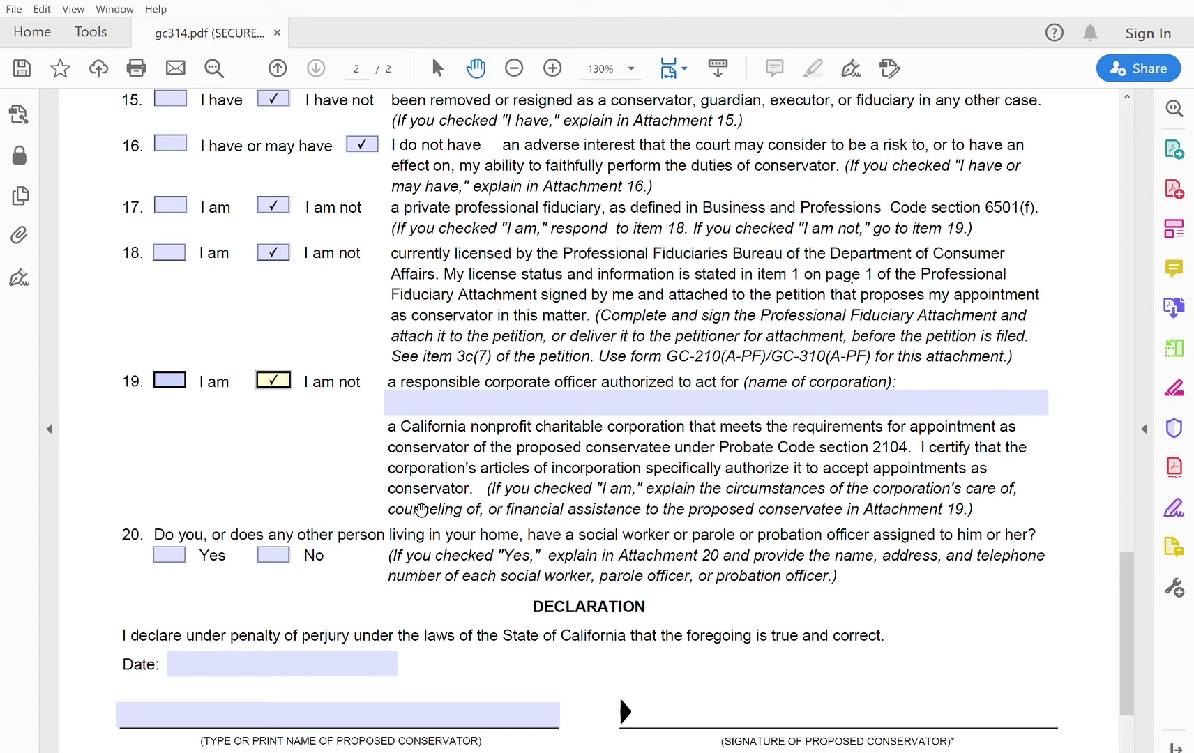
click(279, 555)
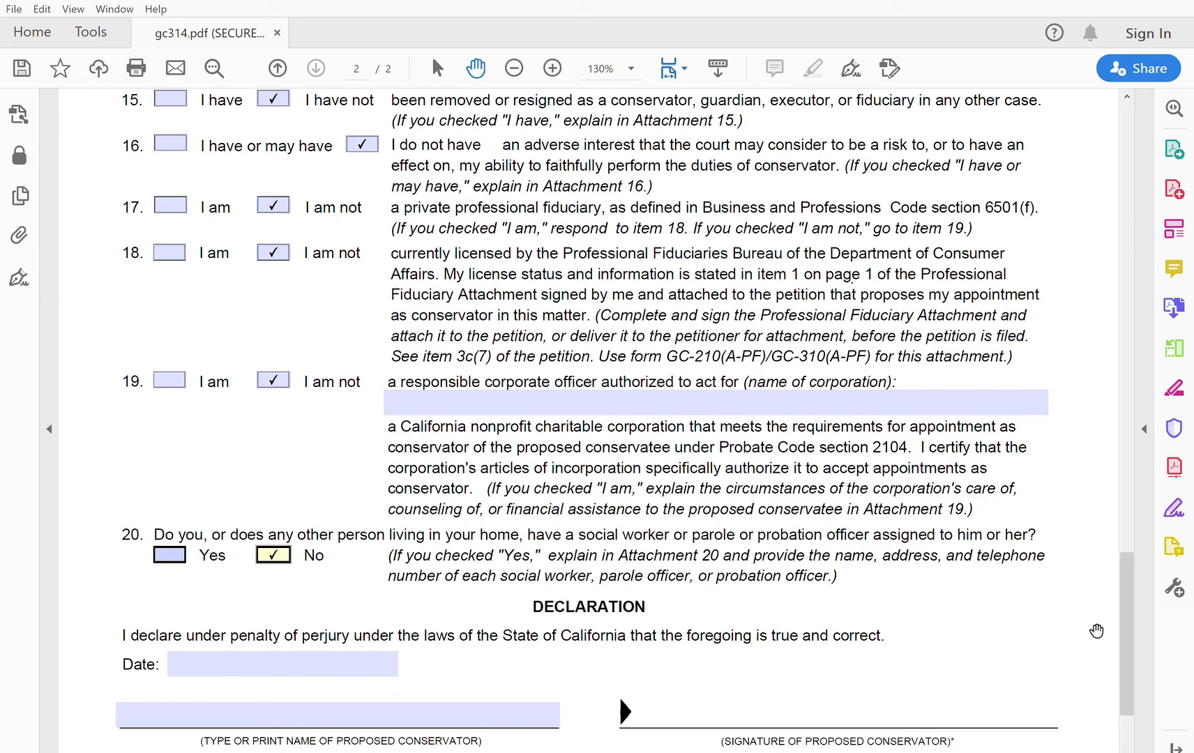
drag(1126, 659, 1125, 742)
Step: Enter 1/18/2020 as the declaration date, fixing a typo, and type the conservator's printed name
click(258, 498)
text(1/)
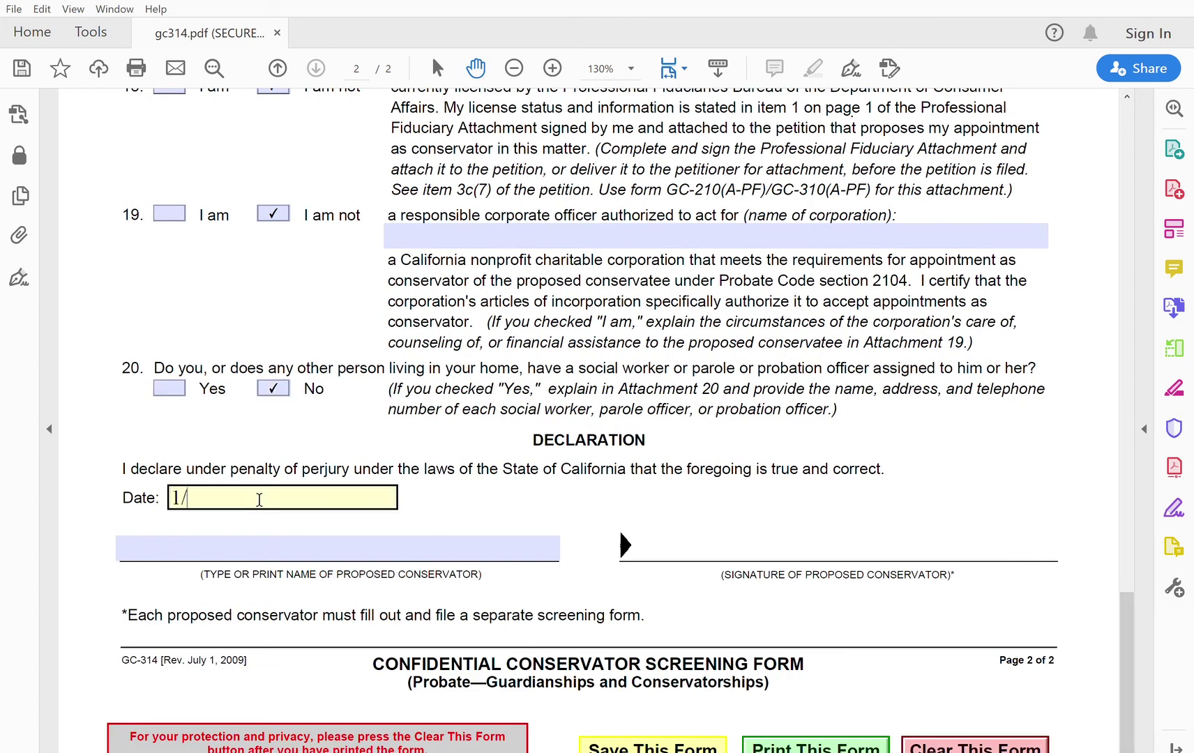
text(1/18)
key(BackSpace)
key(BackSpace)
text(8/2020)
key(Tab)
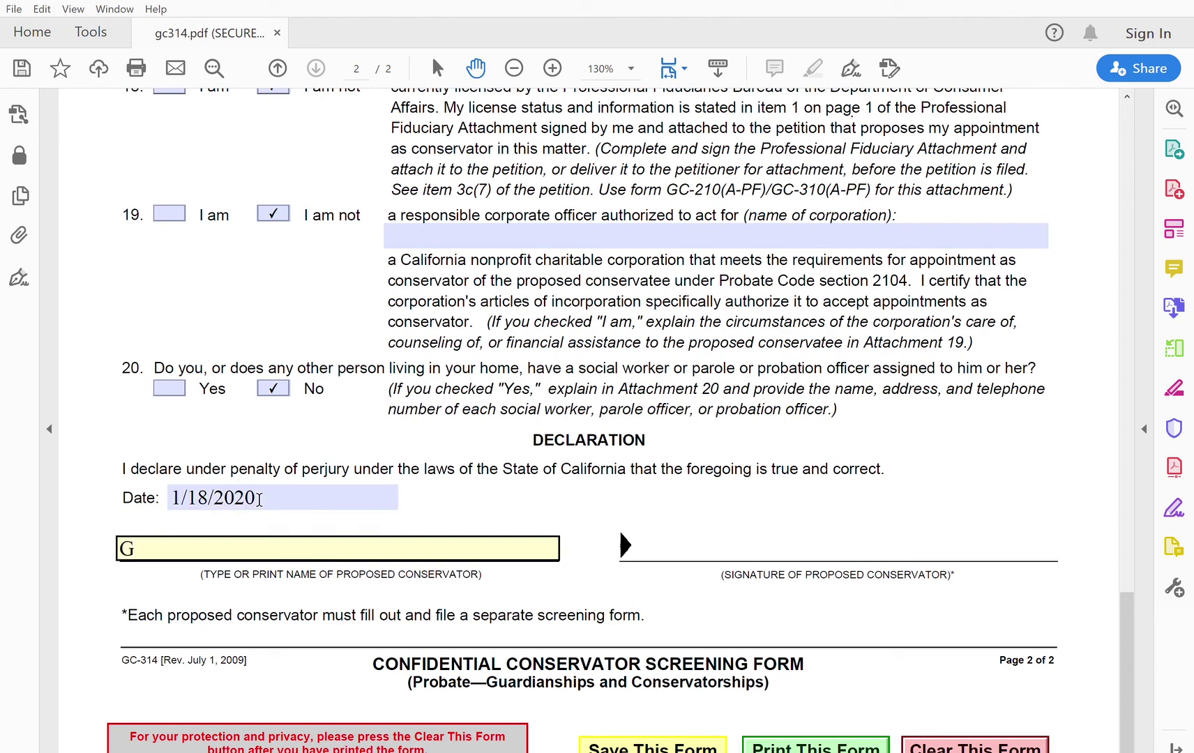
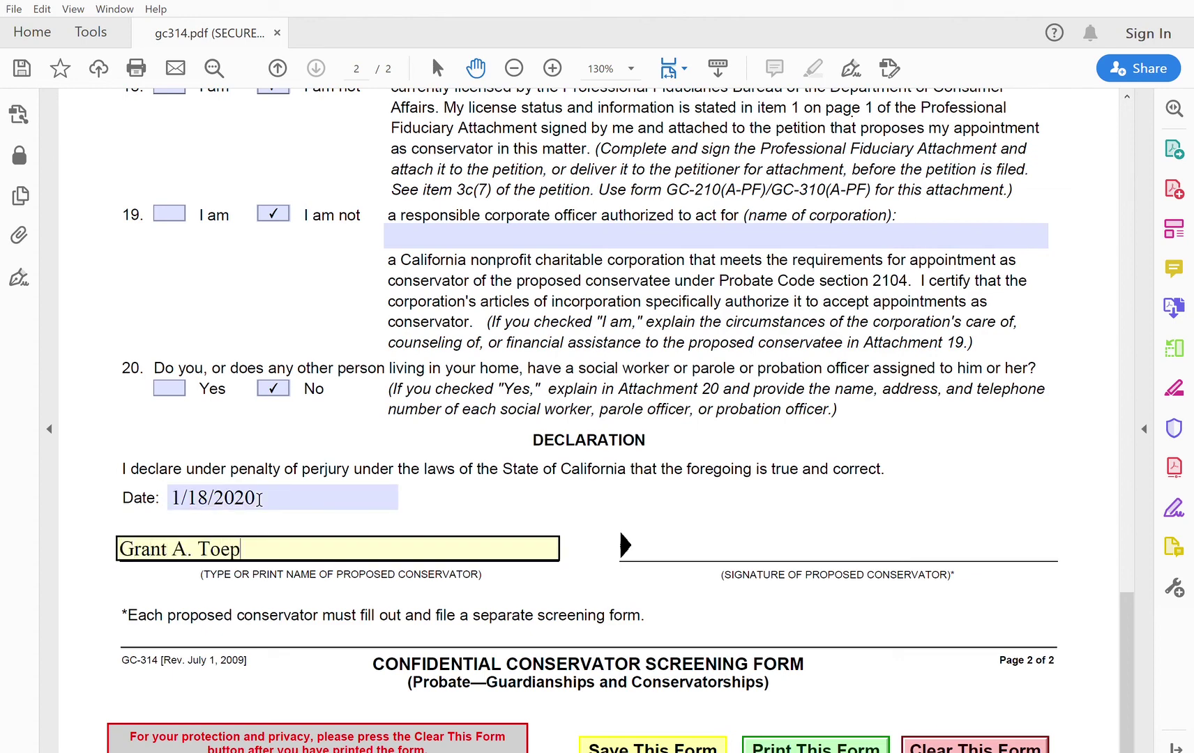